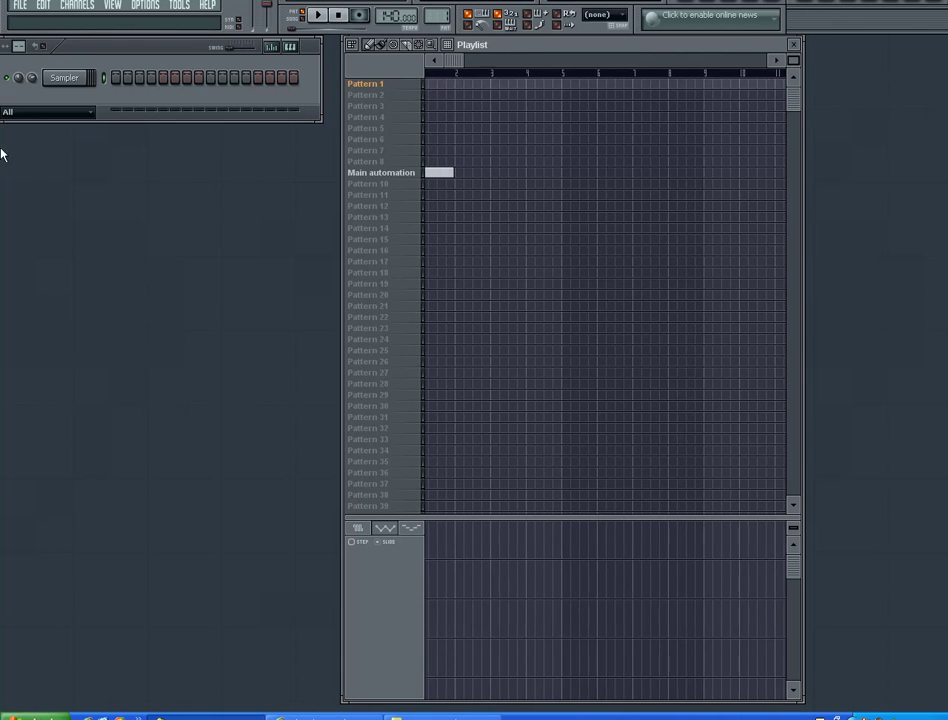
right_click(88, 87)
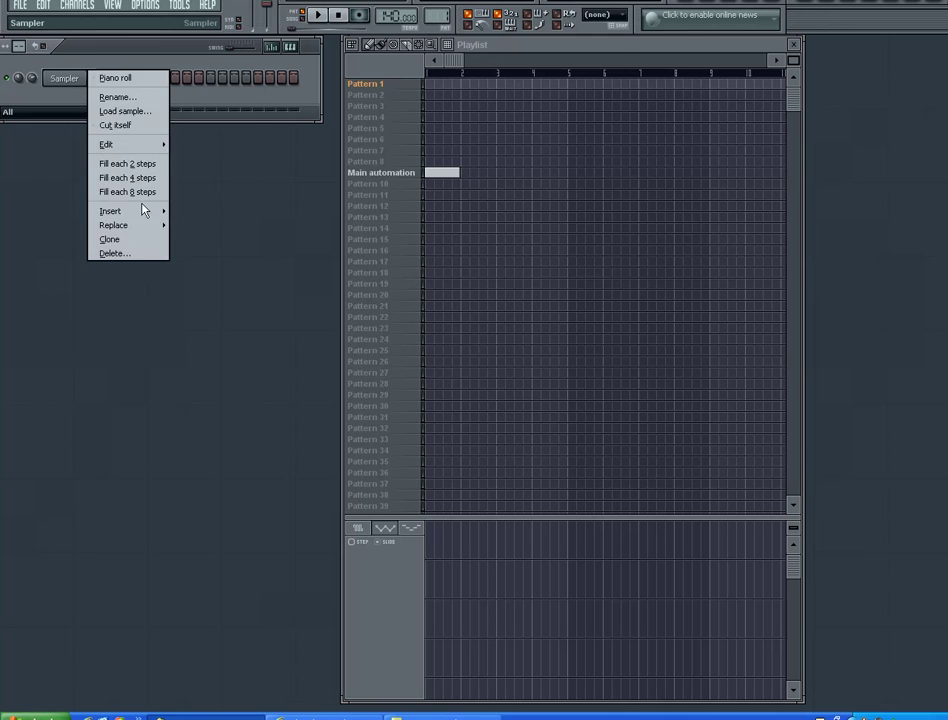
click(316, 193)
right_click(90, 80)
mouse_move(148, 215)
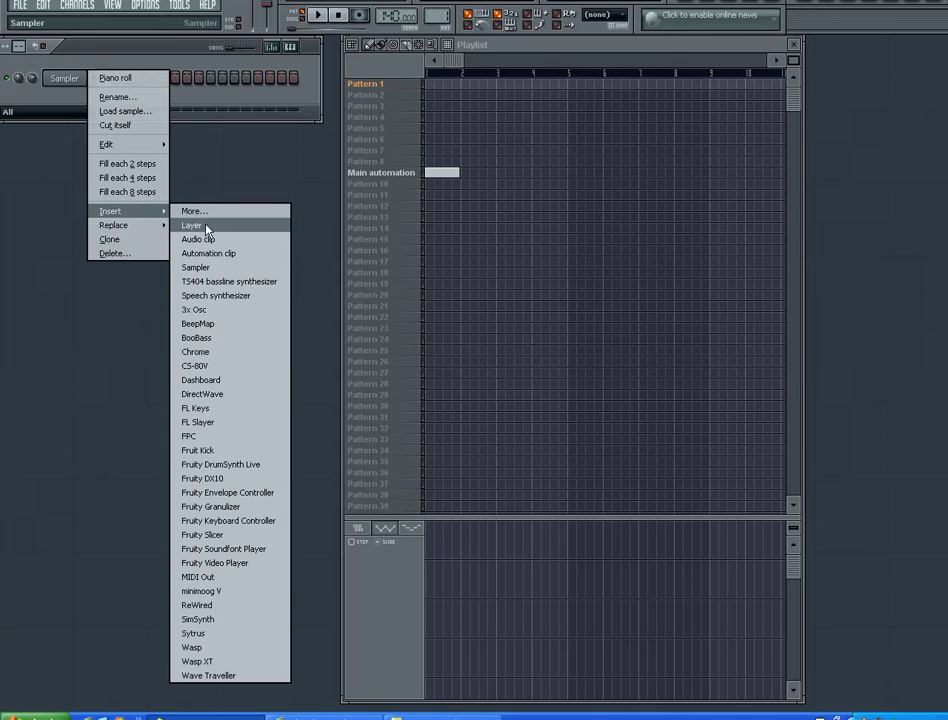
click(235, 596)
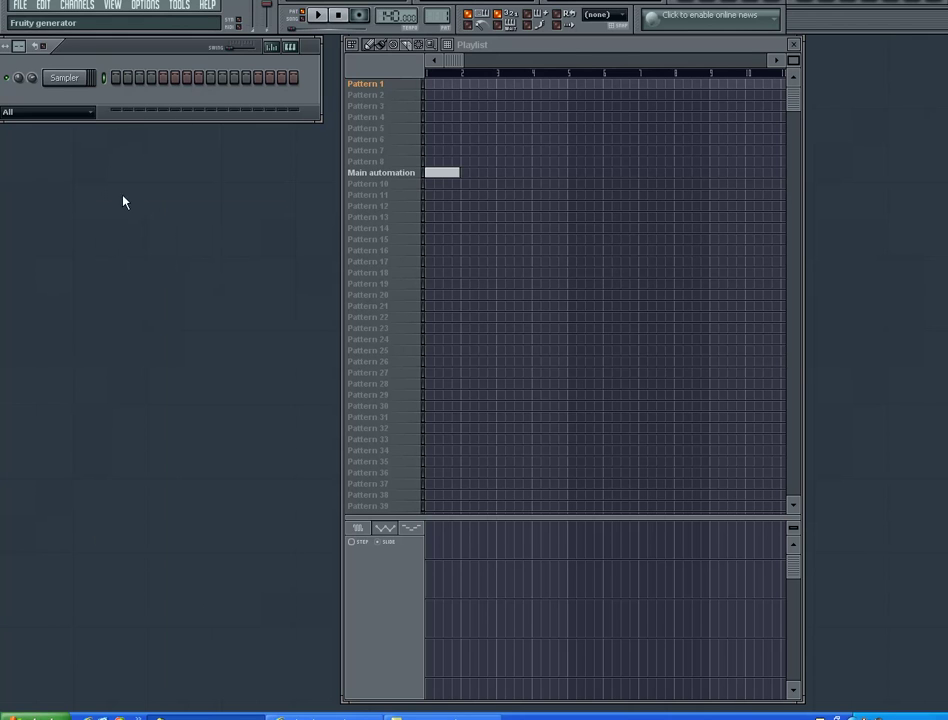
Step: Insert a minimoog V synthesizer channel above the Sampler and move its plugin window so the whole instrument is visible
right_click(82, 78)
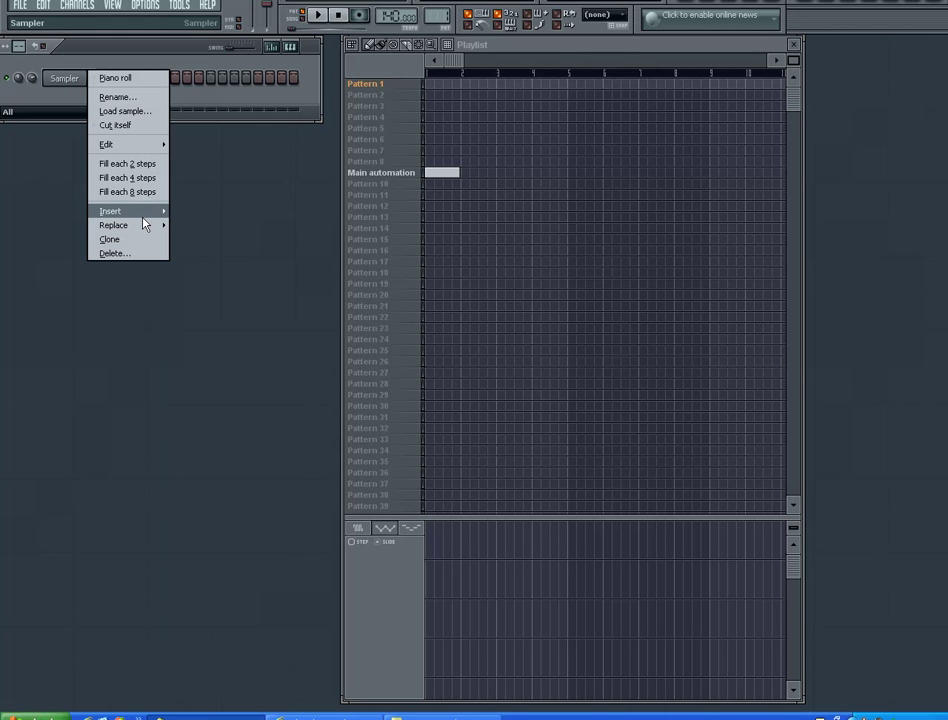
mouse_move(143, 215)
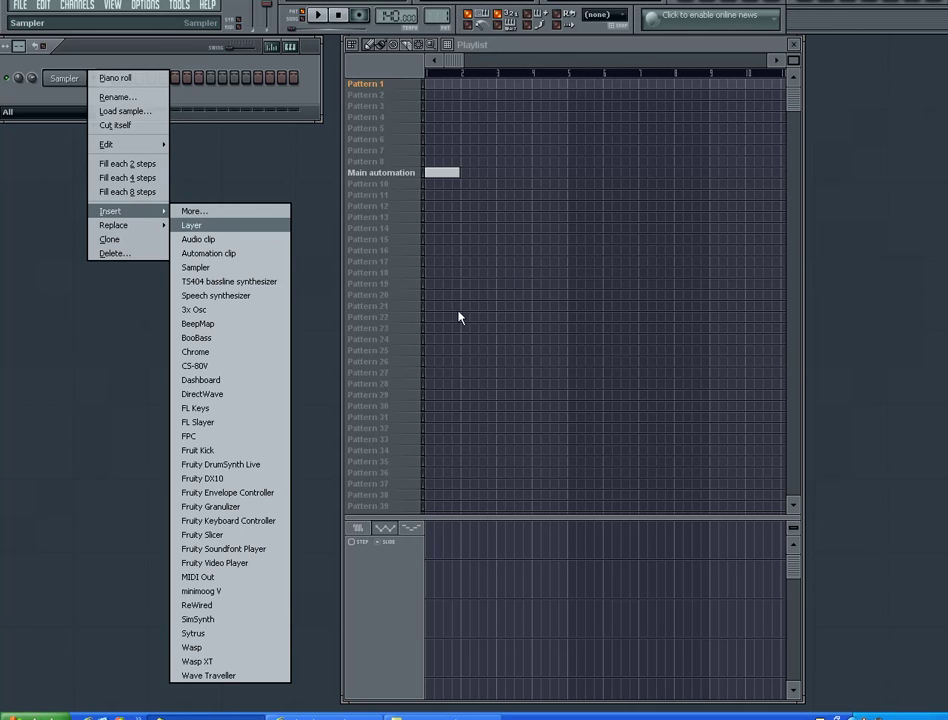
click(259, 593)
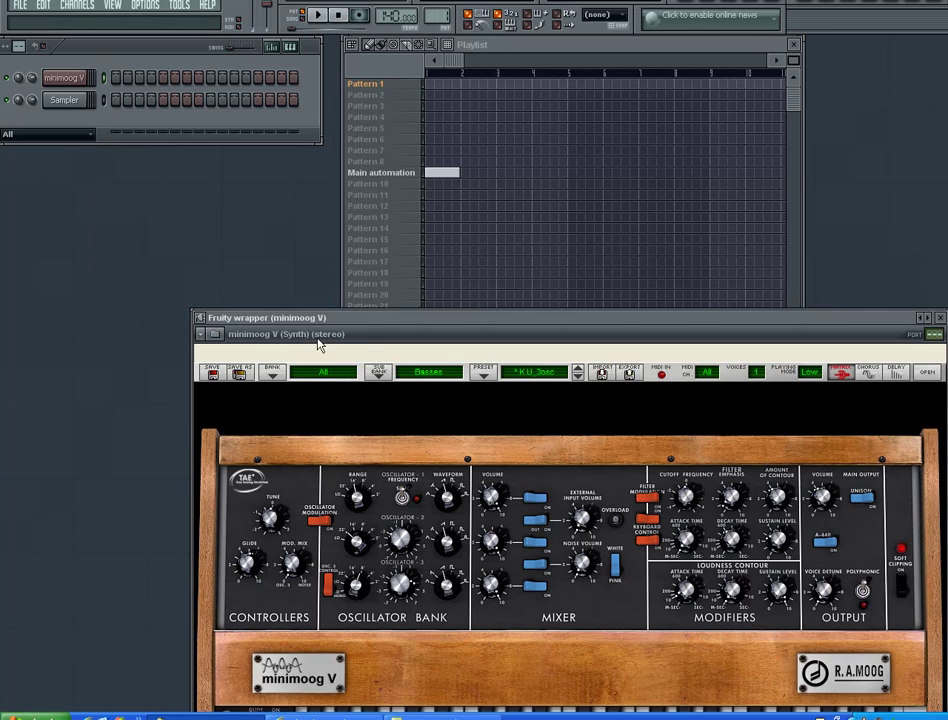
drag(317, 341, 249, 170)
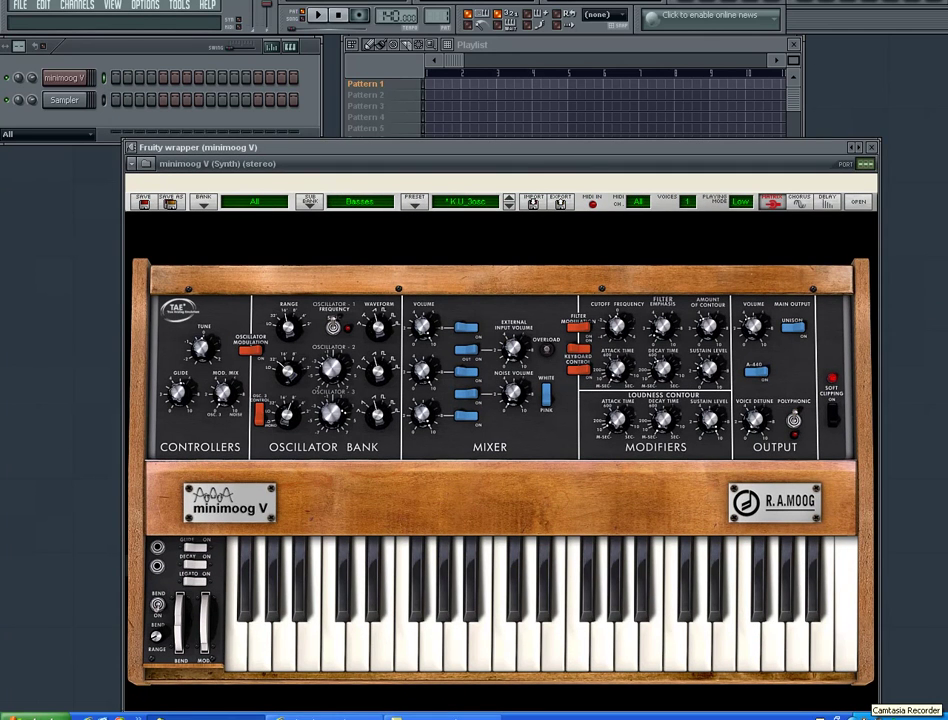
drag(34, 76, 36, 78)
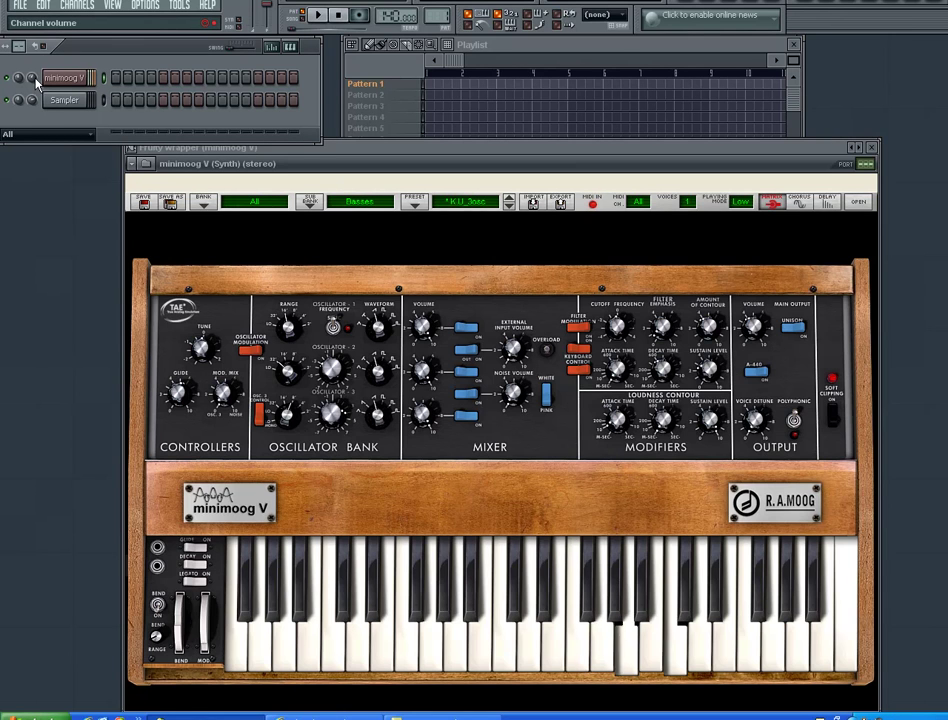
drag(709, 328, 710, 371)
mouse_move(627, 323)
mouse_down()
mouse_move(629, 313)
mouse_move(613, 340)
mouse_move(613, 320)
mouse_up()
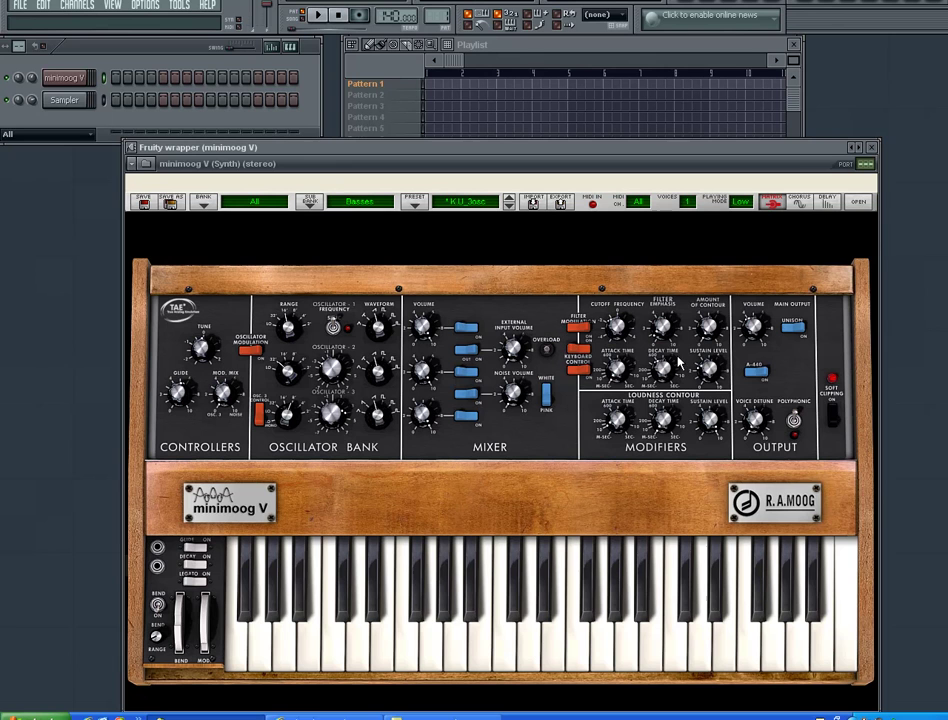
Step: Place a four-bar D4 note at the start of the minimoog V piano roll, removing the misplaced D2 note
right_click(61, 82)
click(98, 81)
click(50, 347)
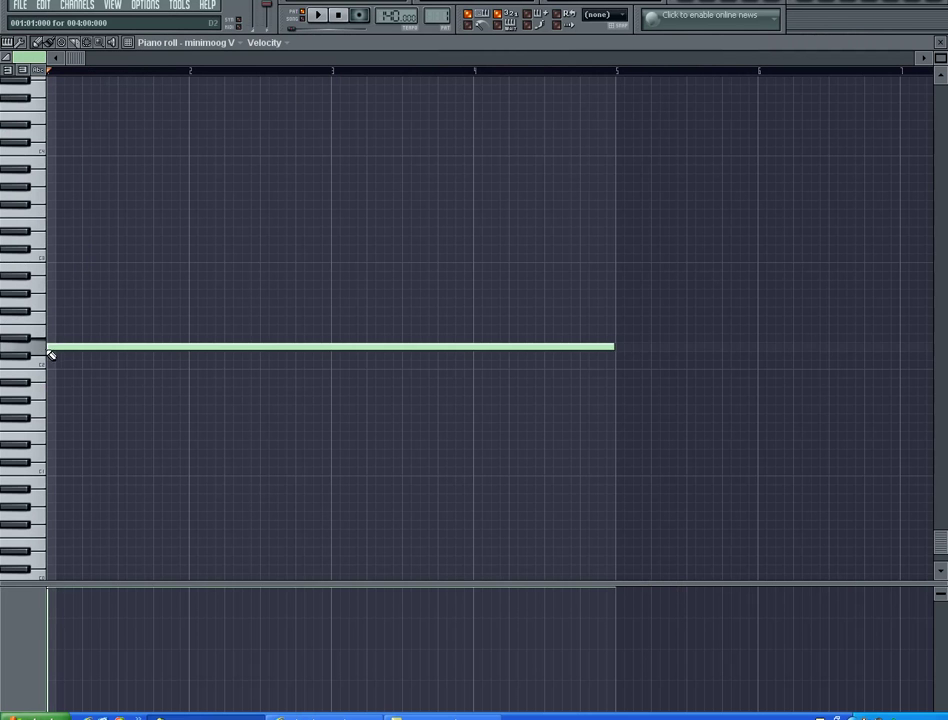
right_click(50, 347)
click(48, 241)
drag(42, 243, 24, 136)
scroll(68, 207, up, 5)
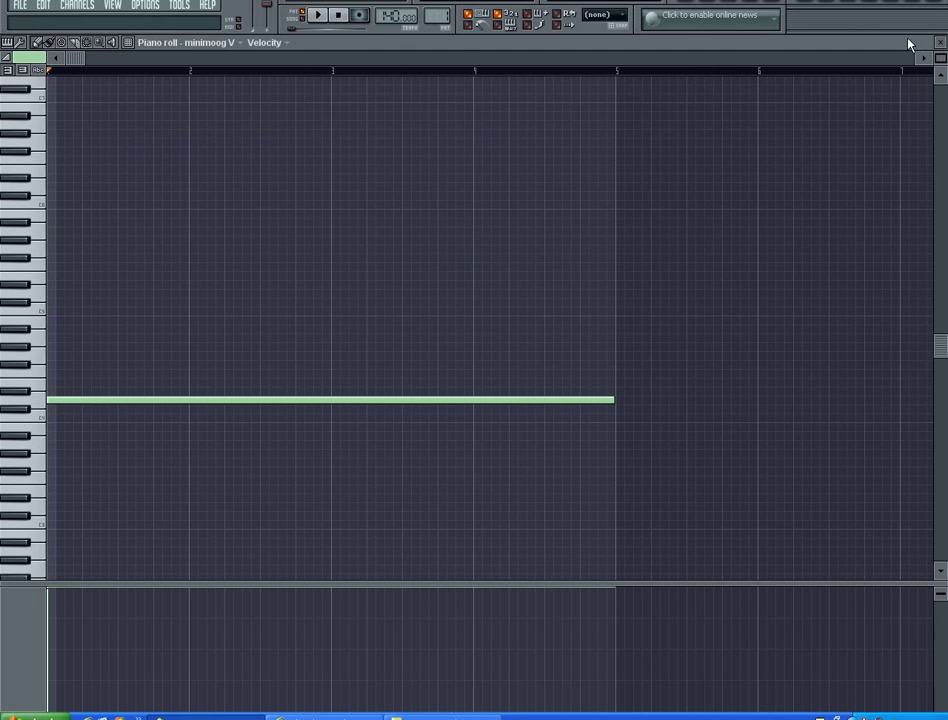
click(940, 42)
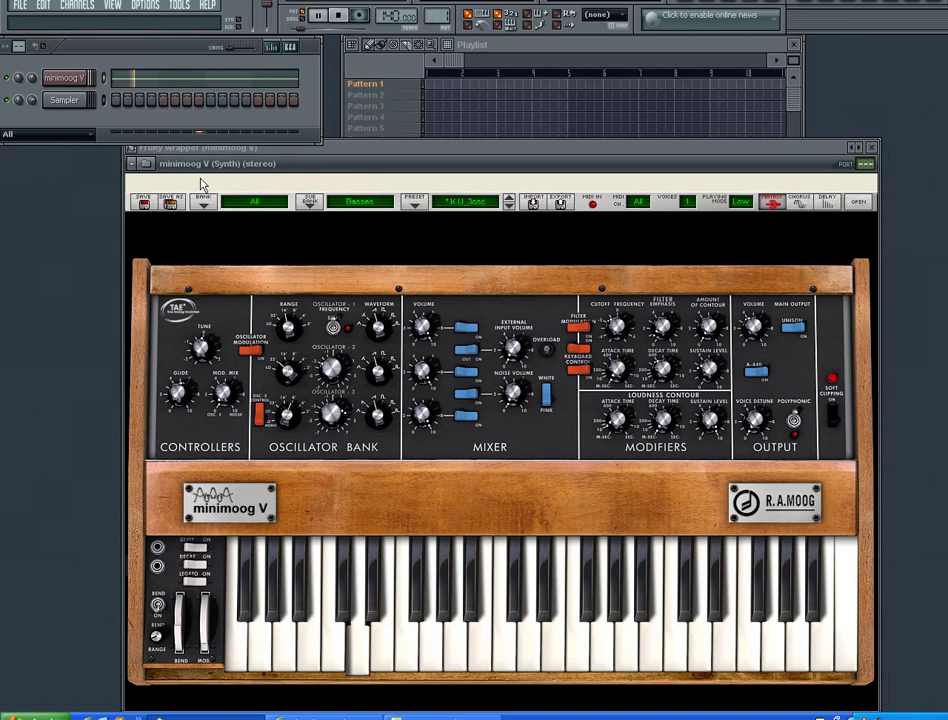
Step: Browse the minimoog V's parameters and open the events of its defCutOff parameter for editing
drag(616, 333, 656, 296)
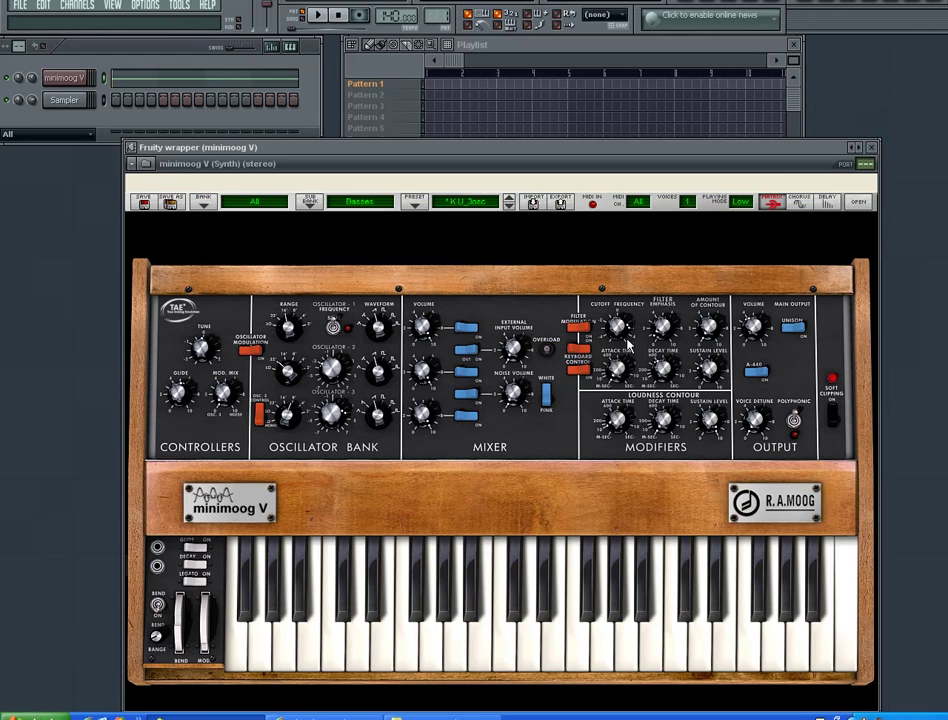
mouse_move(623, 335)
click(131, 148)
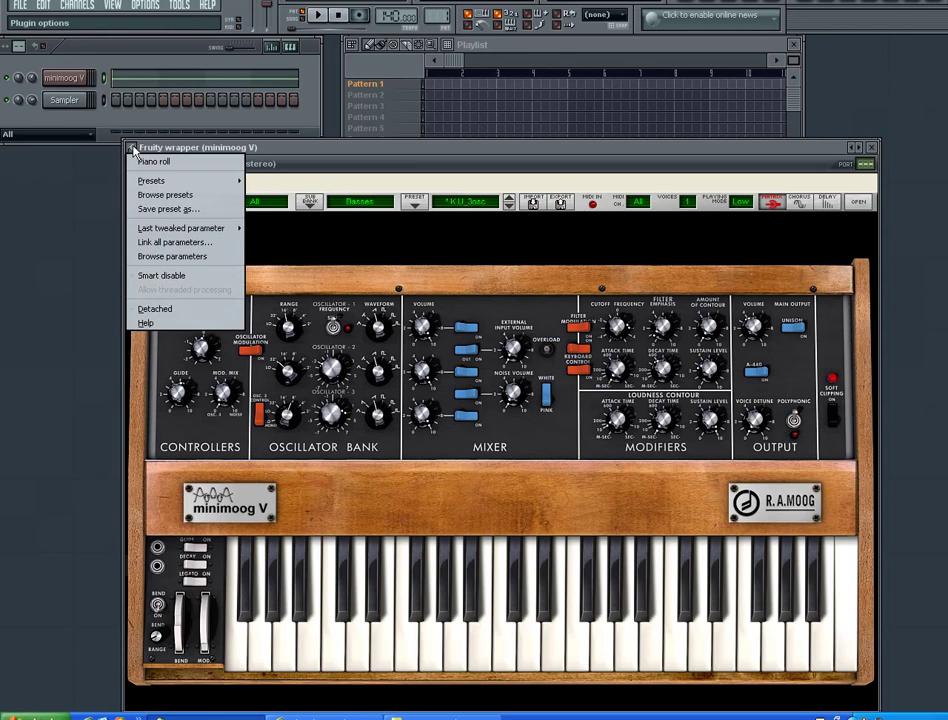
click(205, 256)
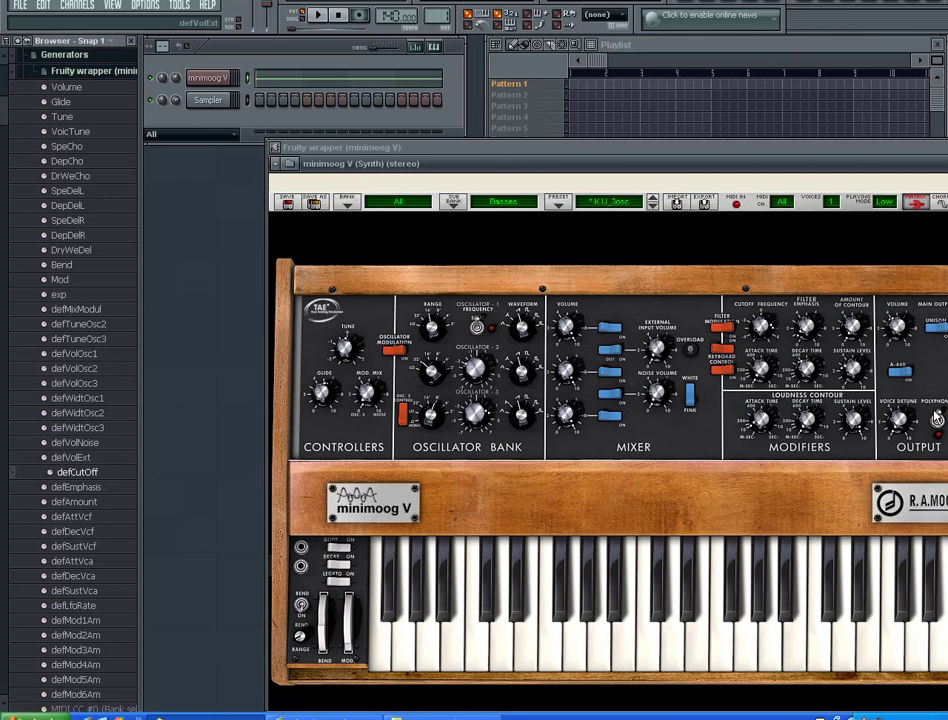
right_click(87, 476)
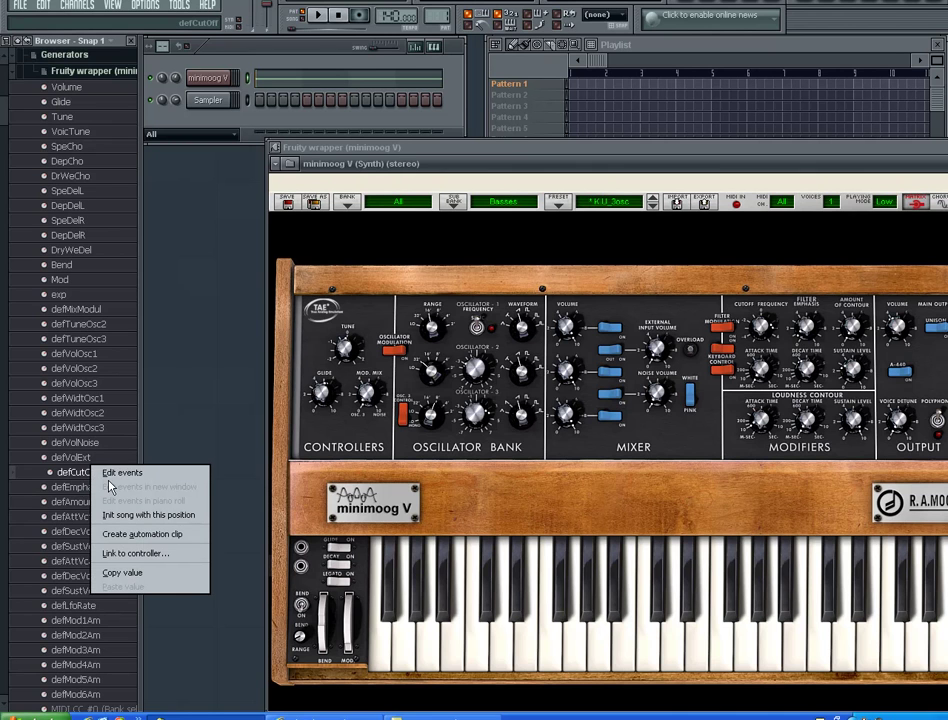
click(125, 484)
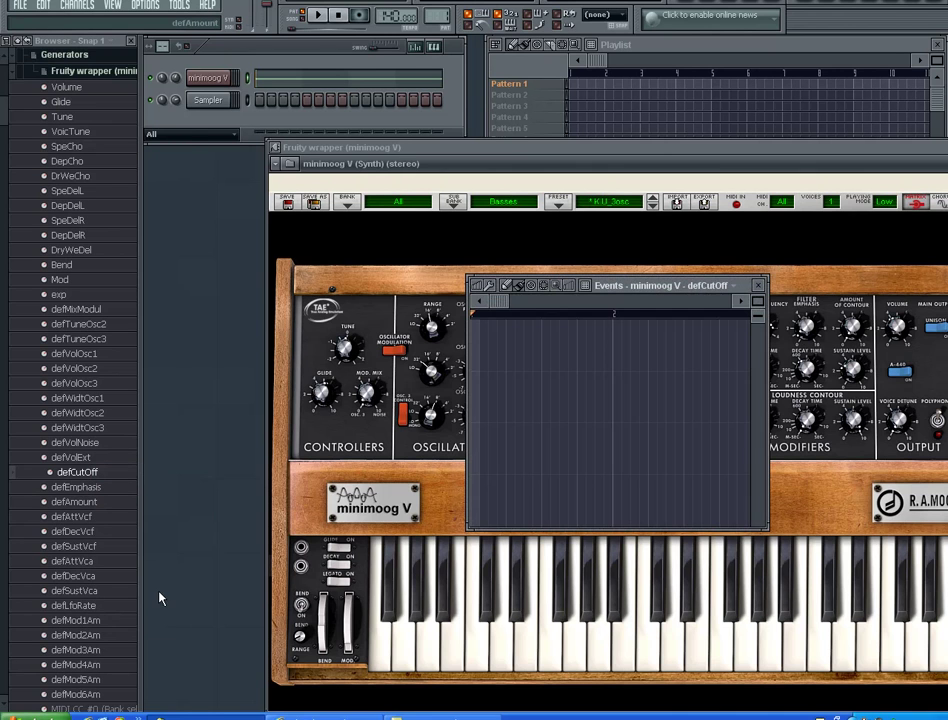
Step: Show the defCutOff events below the notes in the minimoog V piano roll and set the snap to Cell
click(315, 83)
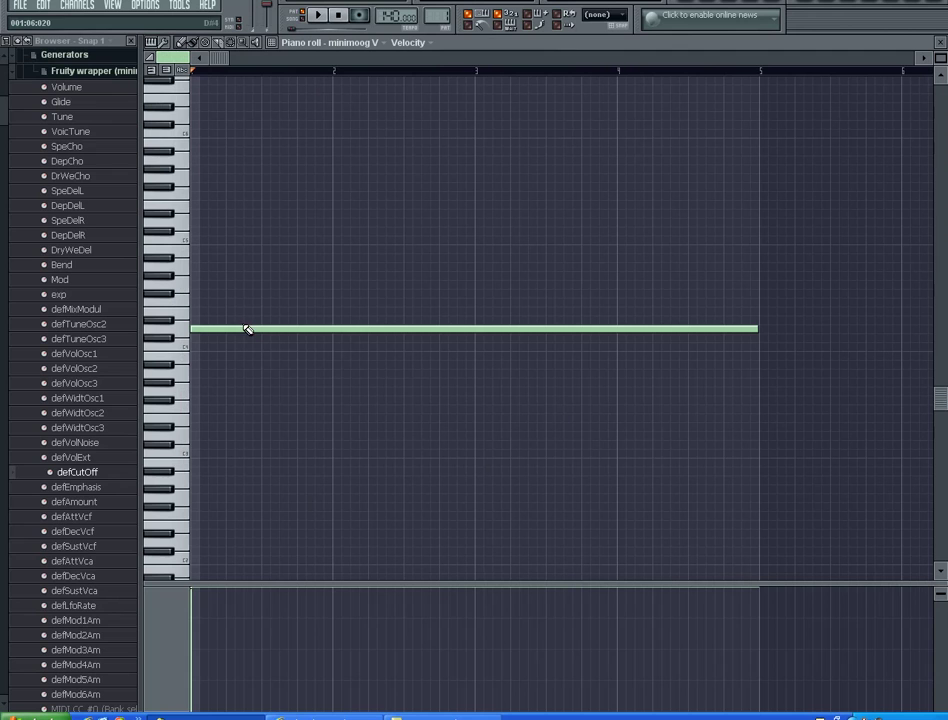
click(190, 610)
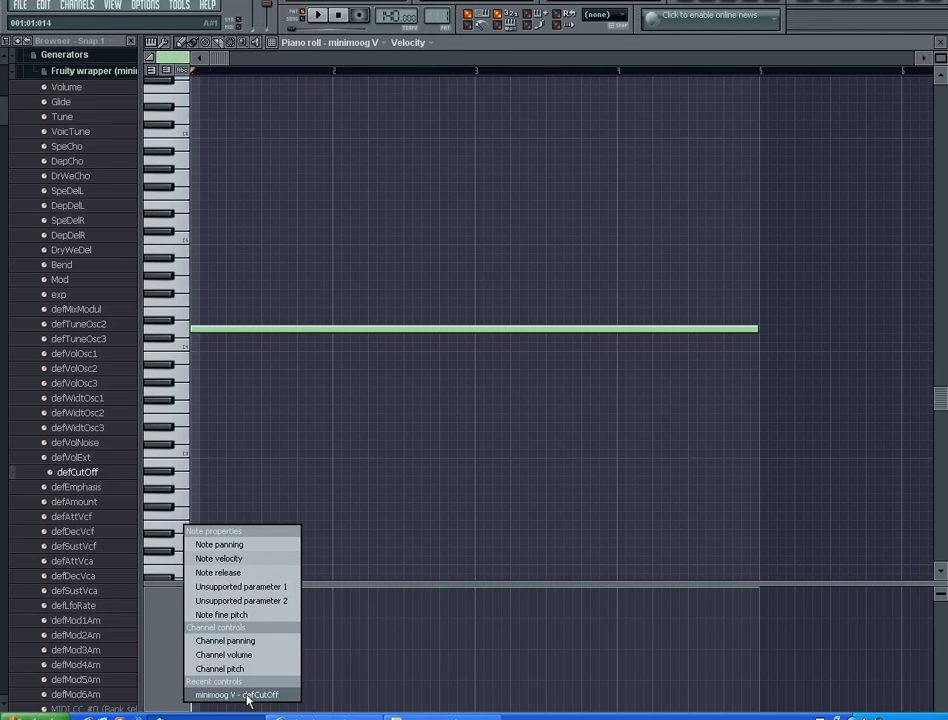
click(248, 697)
click(284, 43)
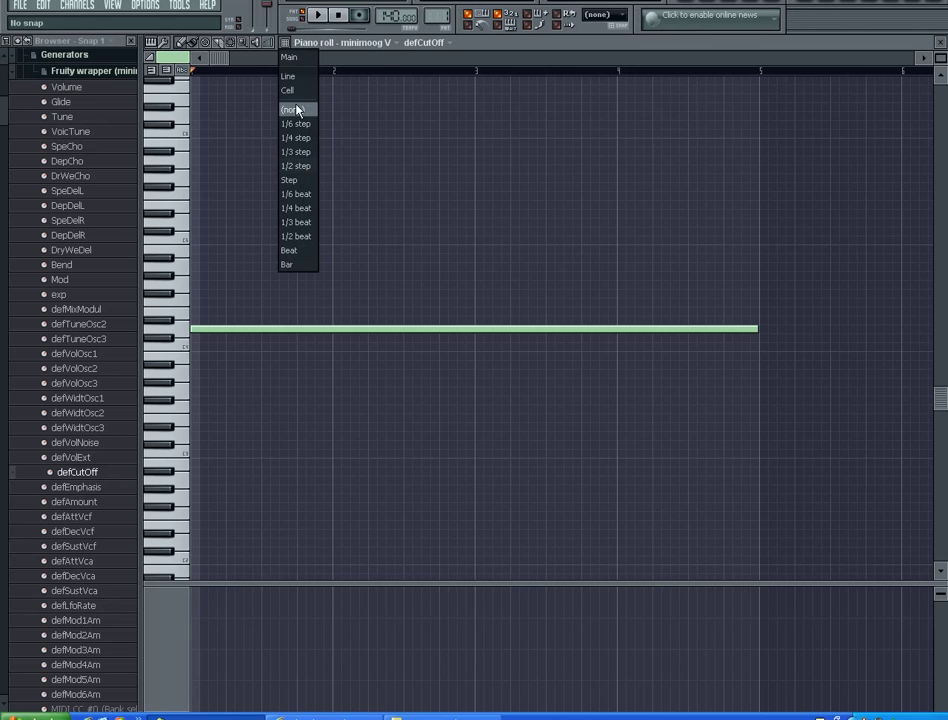
click(294, 90)
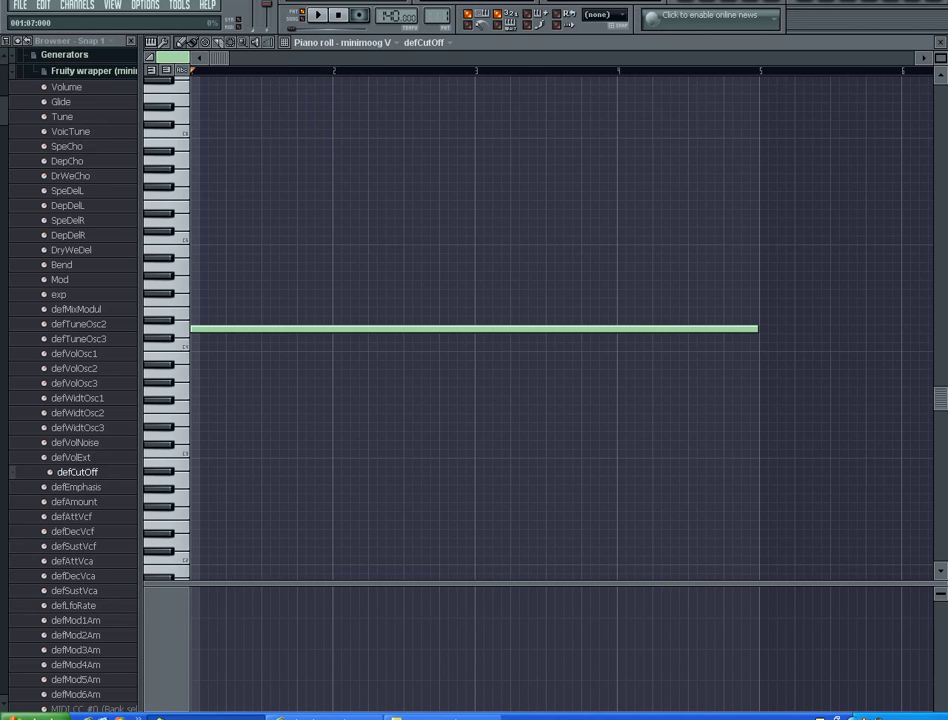
Step: Draw one-step cutoff spikes on steps 1 and 5 of bar 1, returning to zero after each, and audition them
key(space)
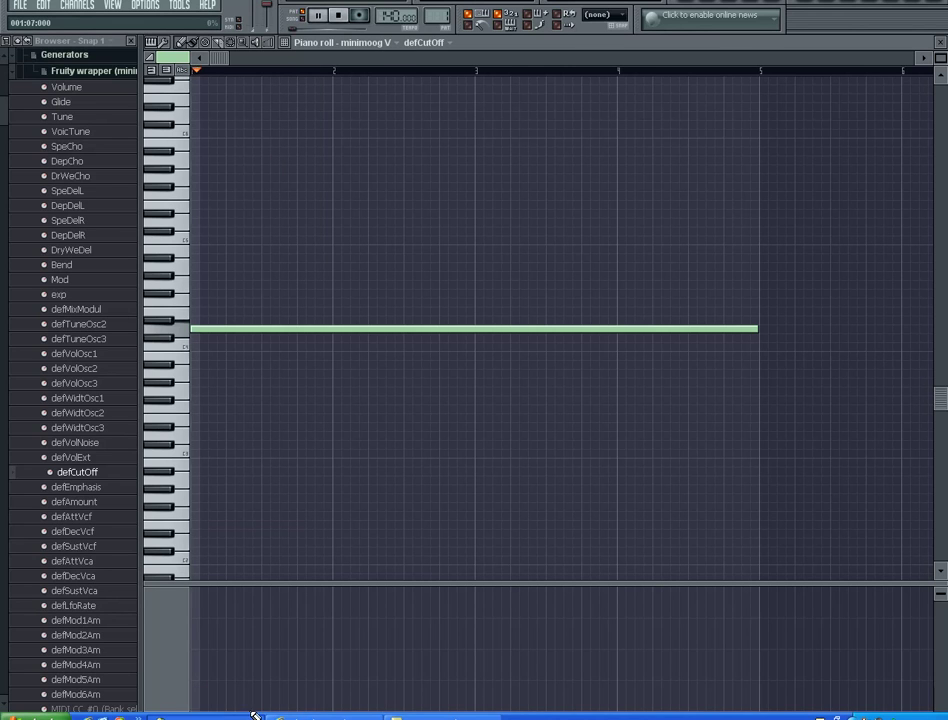
key(space)
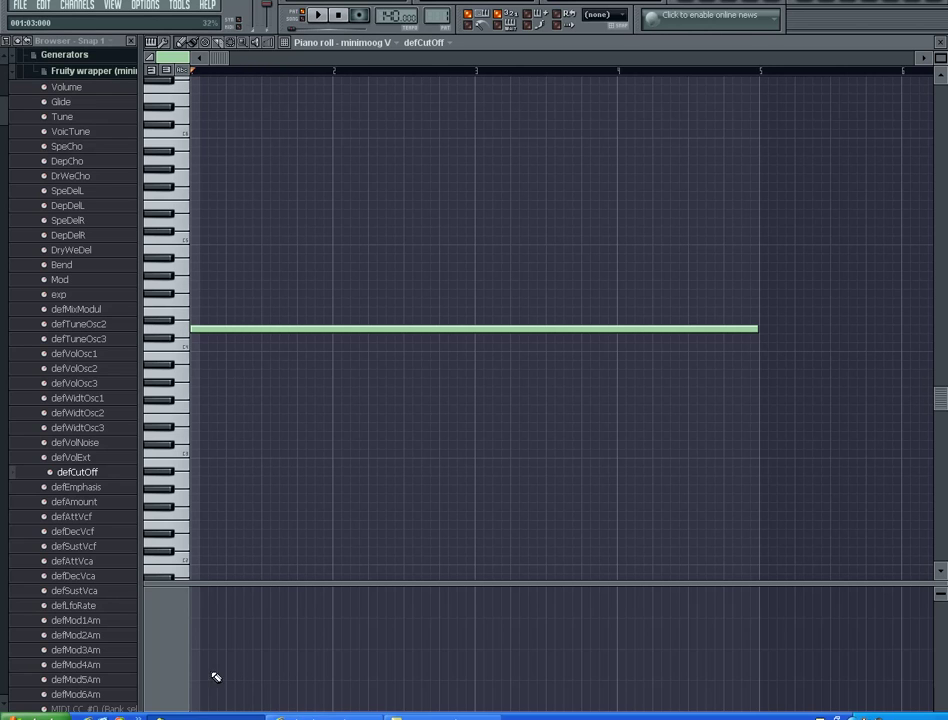
click(199, 687)
click(225, 664)
click(222, 711)
click(225, 657)
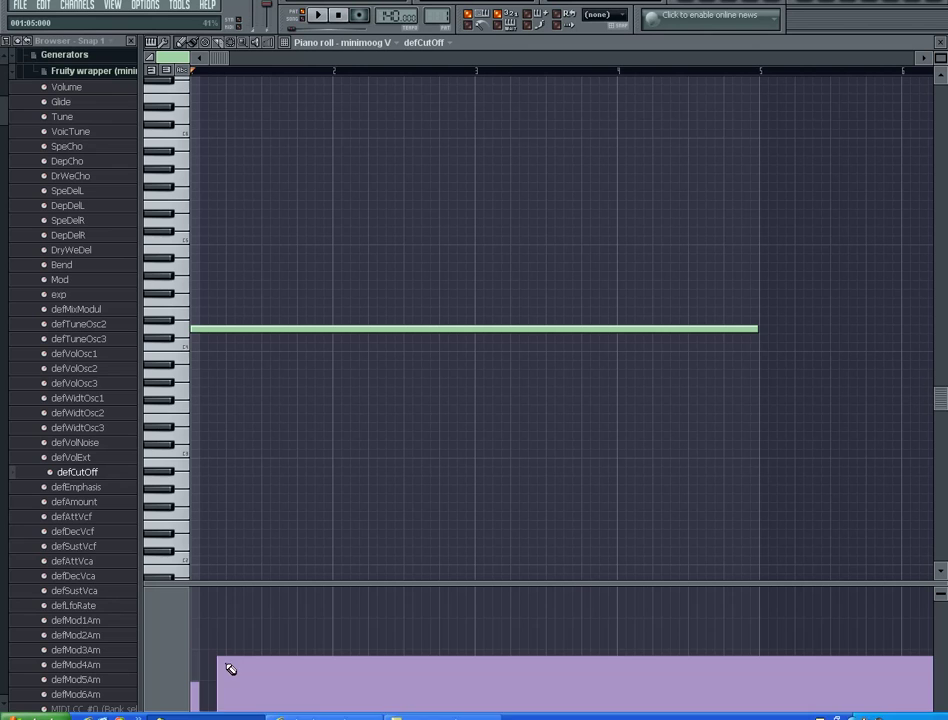
click(221, 711)
click(230, 641)
mouse_move(246, 683)
mouse_down()
mouse_move(239, 712)
mouse_move(282, 714)
mouse_up()
click(247, 712)
key(space)
key(space)
Step: Draw a medium cutoff spike on step 9 of bar 1 and a low one on step 7, checking them in playback
click(265, 669)
key(space)
key(space)
key(space)
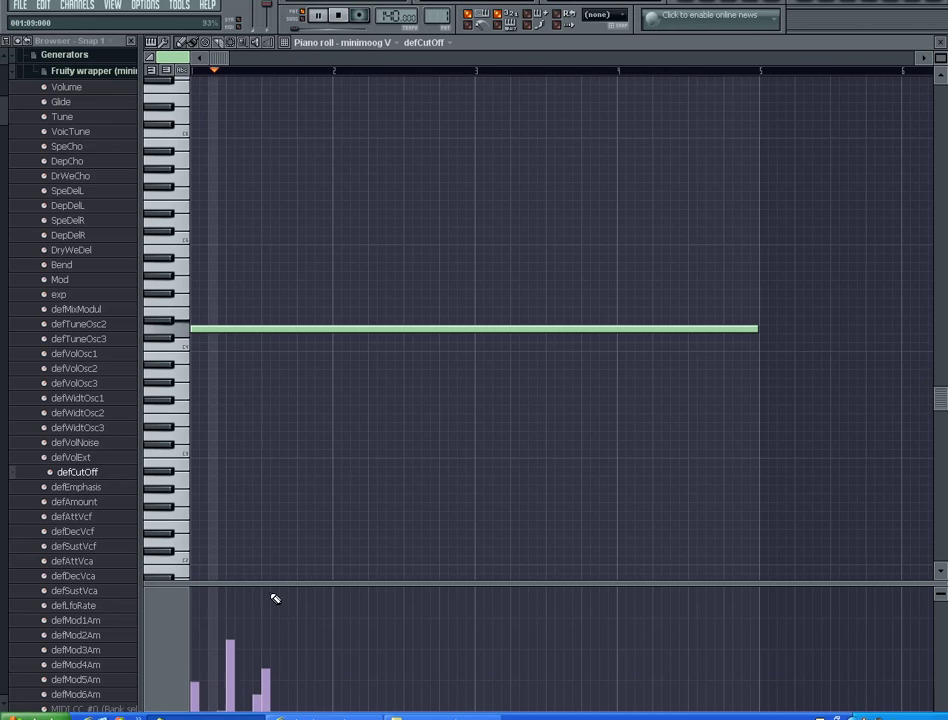
key(space)
click(248, 702)
click(257, 712)
key(space)
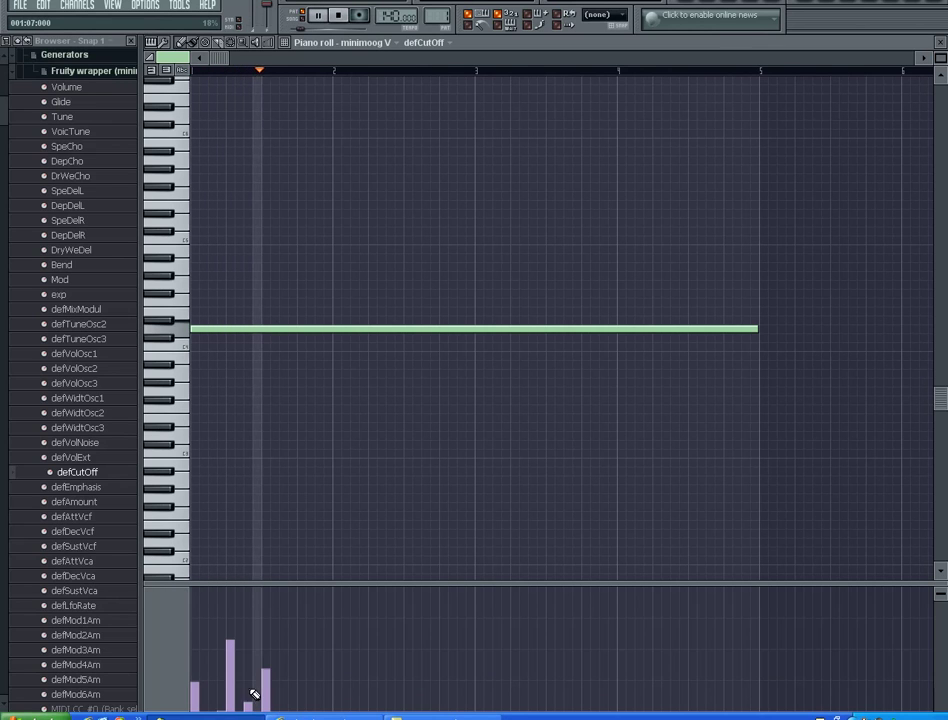
key(space)
Step: Draw rising cutoff spikes on steps 11, 13 and 15 of bar 1, checking the rhythm in playback
click(284, 688)
key(space)
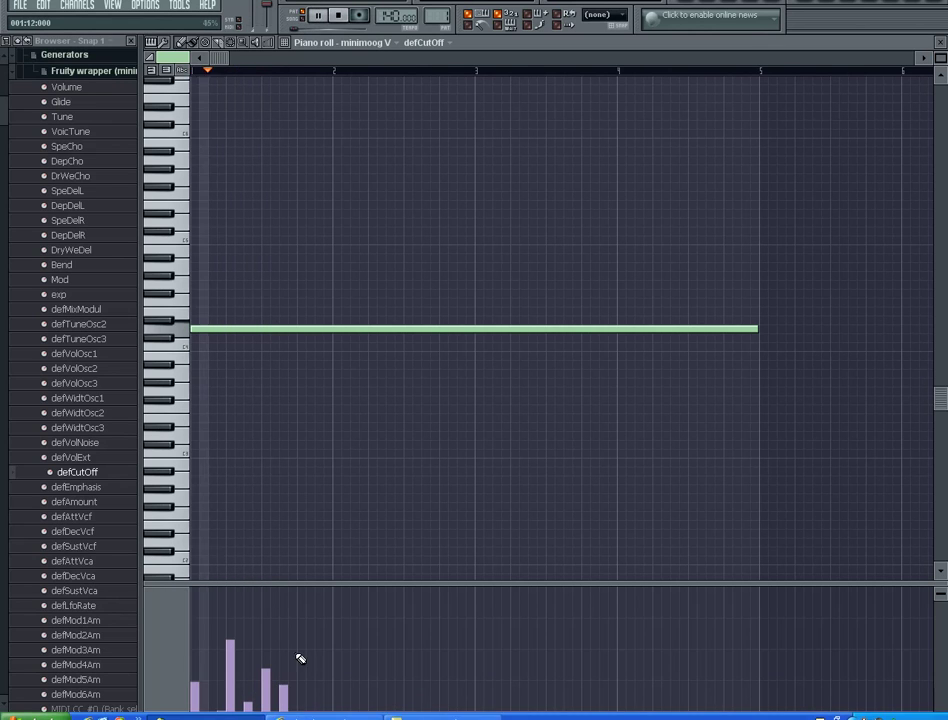
key(space)
click(301, 648)
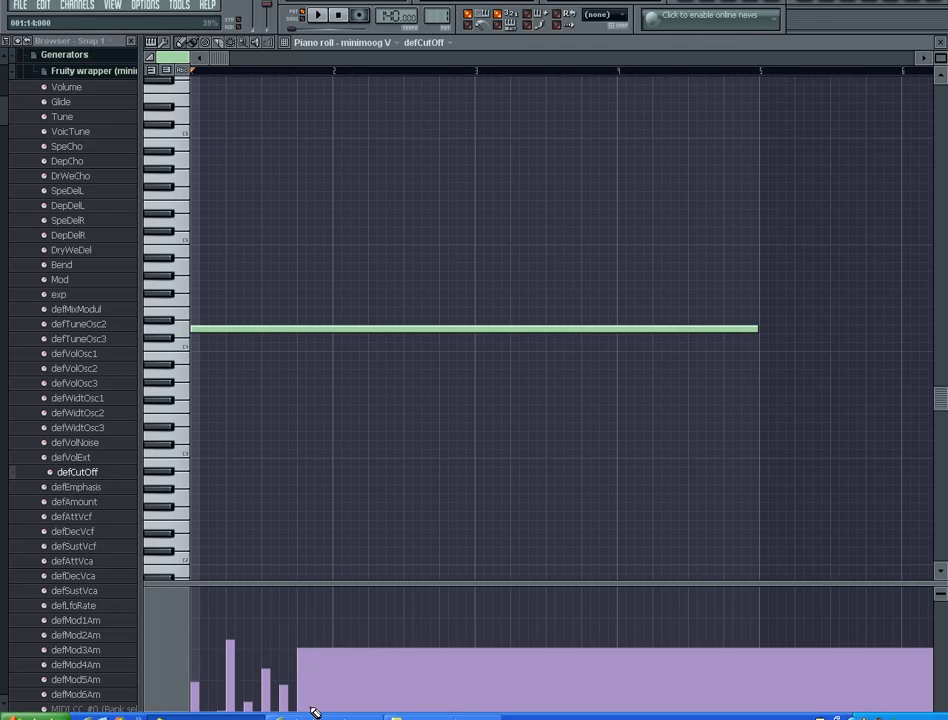
click(312, 711)
key(space)
click(320, 618)
drag(335, 695, 330, 717)
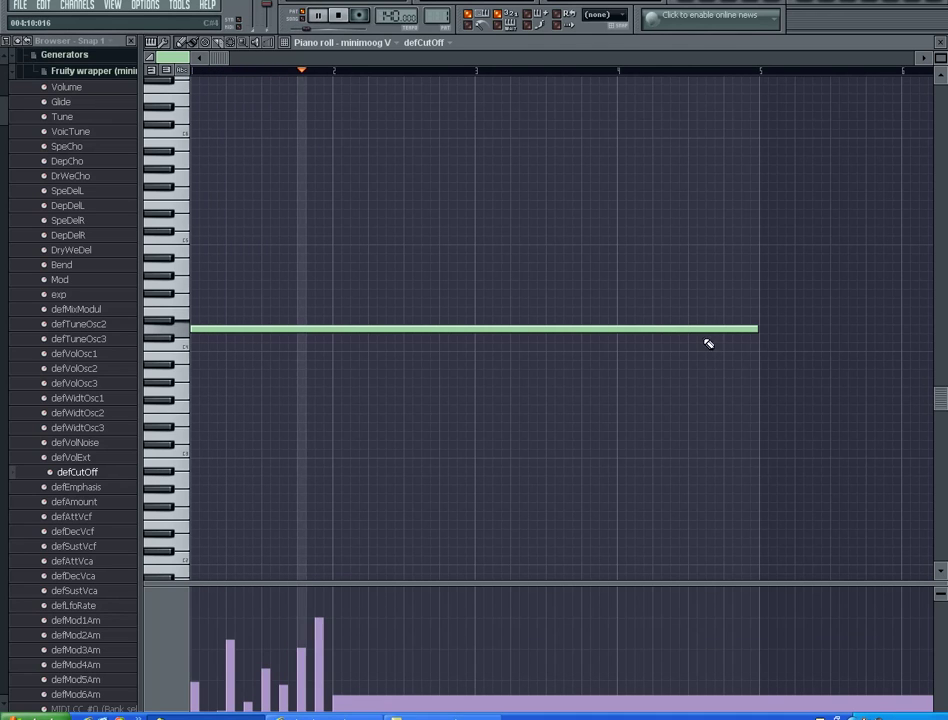
key(space)
Step: Shorten the D4 note to two bars and draw medium cutoff spikes on steps 1 and 3 of bar 2
mouse_move(755, 329)
mouse_down()
mouse_move(495, 360)
mouse_move(470, 375)
mouse_up()
mouse_move(371, 664)
mouse_down()
mouse_move(331, 713)
mouse_move(374, 713)
mouse_up()
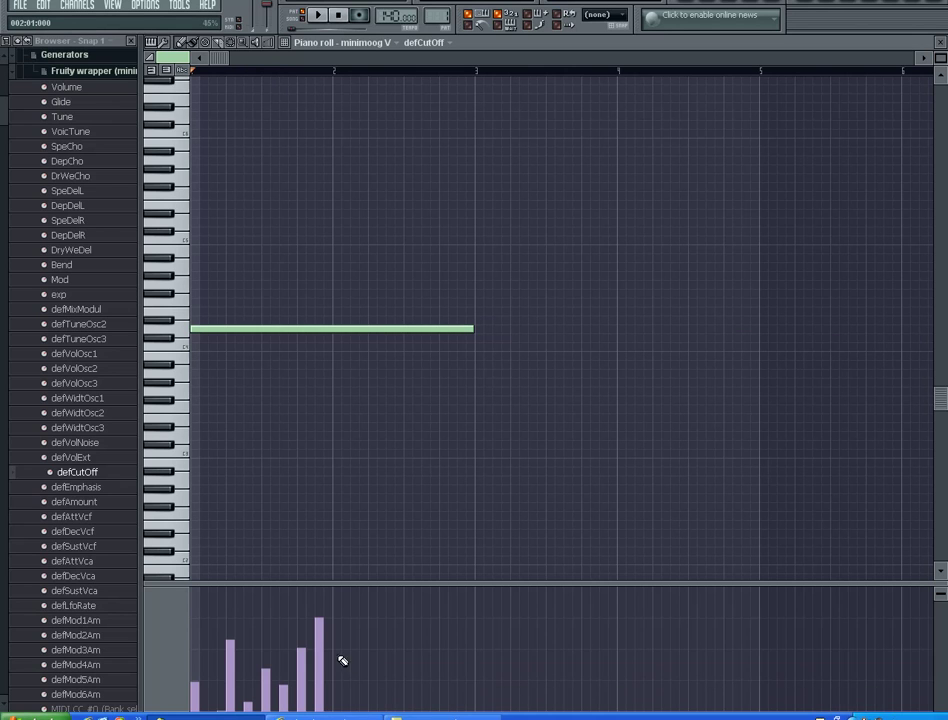
mouse_move(339, 657)
mouse_down()
mouse_move(349, 713)
mouse_move(377, 716)
mouse_up()
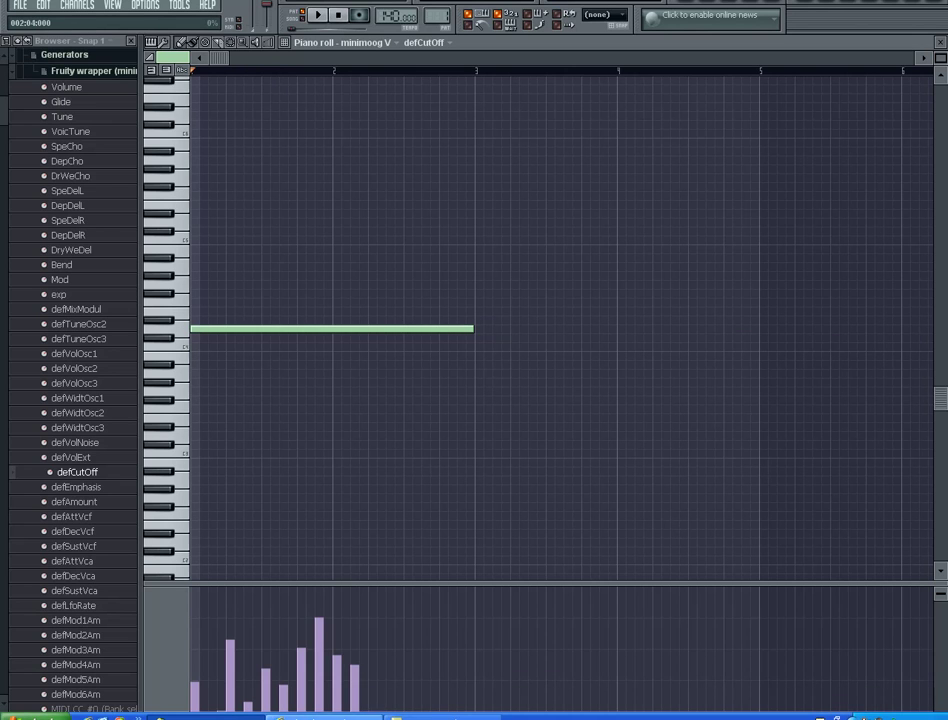
key(space)
Step: Draw tall cutoff spikes on steps 5, 11 and 13 and a medium one on step 9 of bar 2, auditioning them
drag(372, 607, 394, 698)
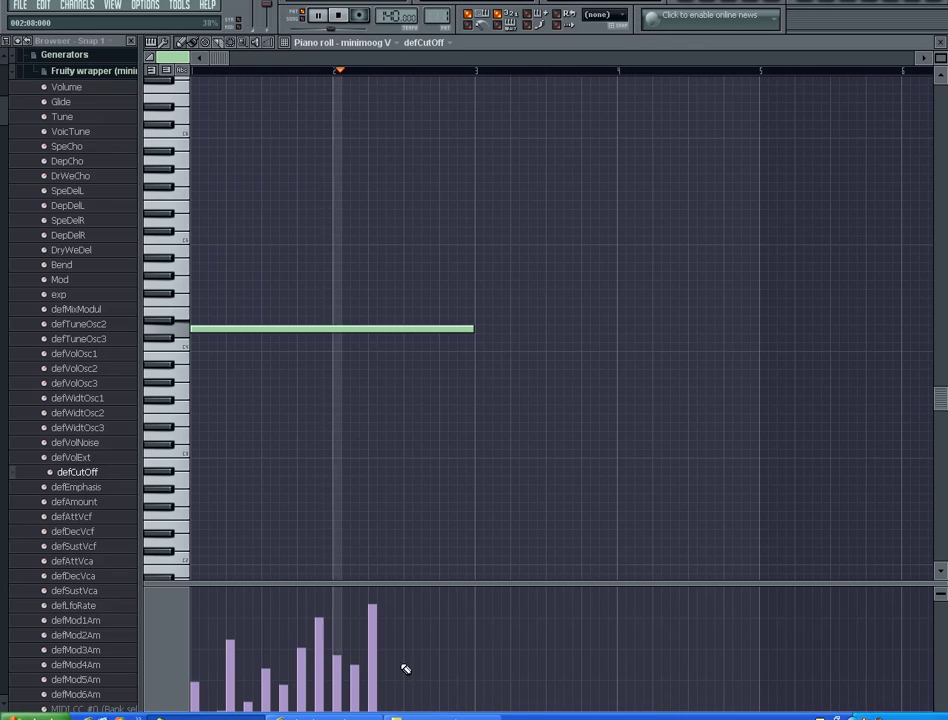
key(space)
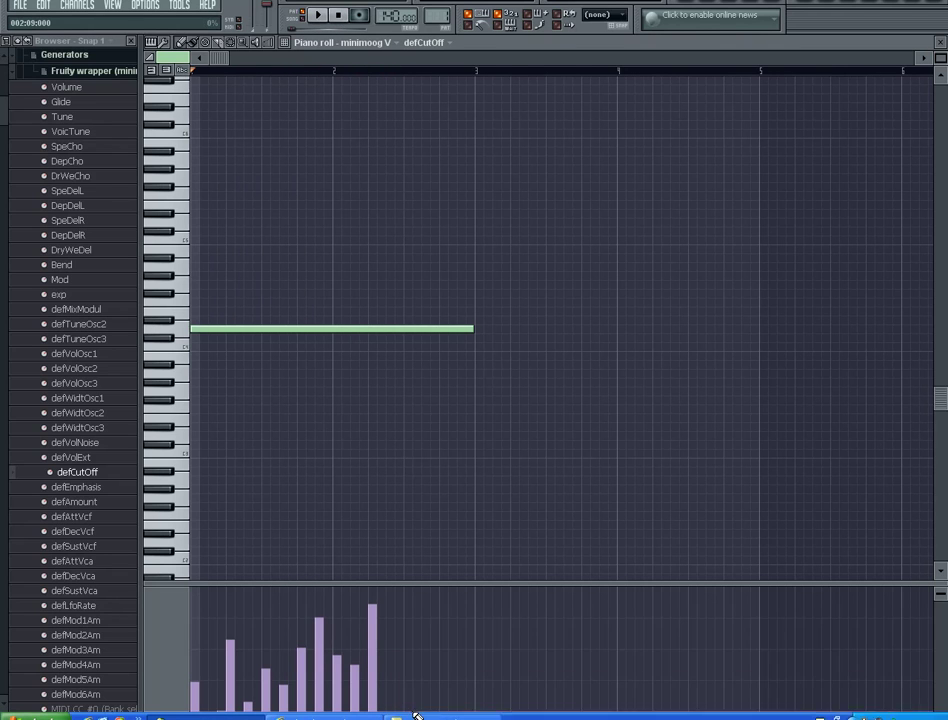
mouse_move(418, 716)
mouse_down()
mouse_move(421, 663)
mouse_move(418, 714)
mouse_move(445, 625)
mouse_move(437, 719)
mouse_up()
key(space)
drag(448, 633, 455, 718)
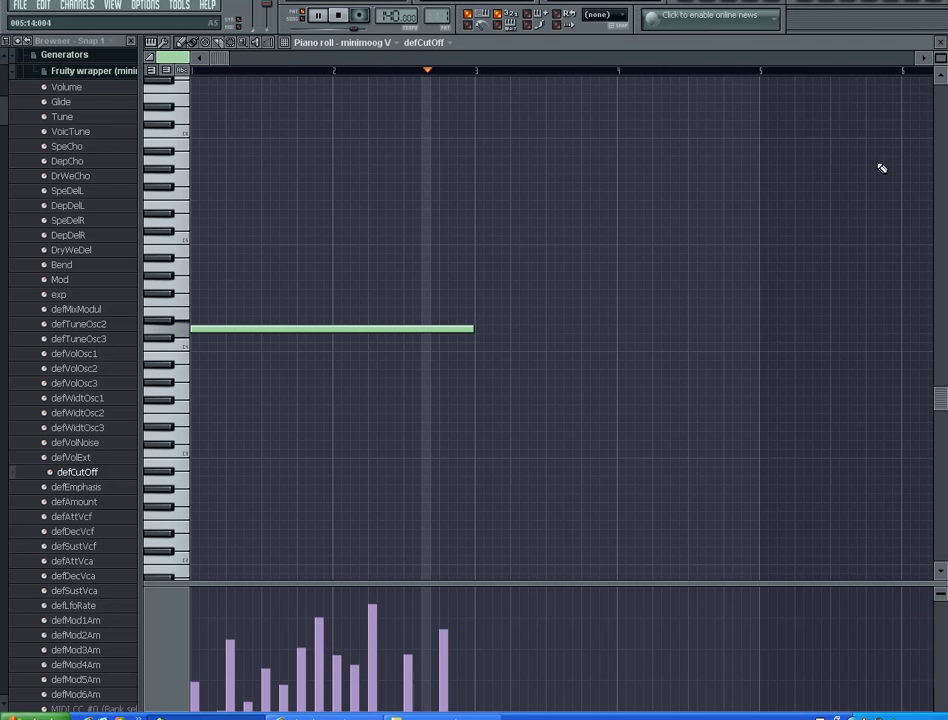
key(space)
drag(425, 606, 427, 593)
Step: Set the snap to 1/2 step and draw tall, narrow cutoff spikes on steps 11 and 15 of bar 2 and step 3 of bar 1, auditioning them
click(284, 42)
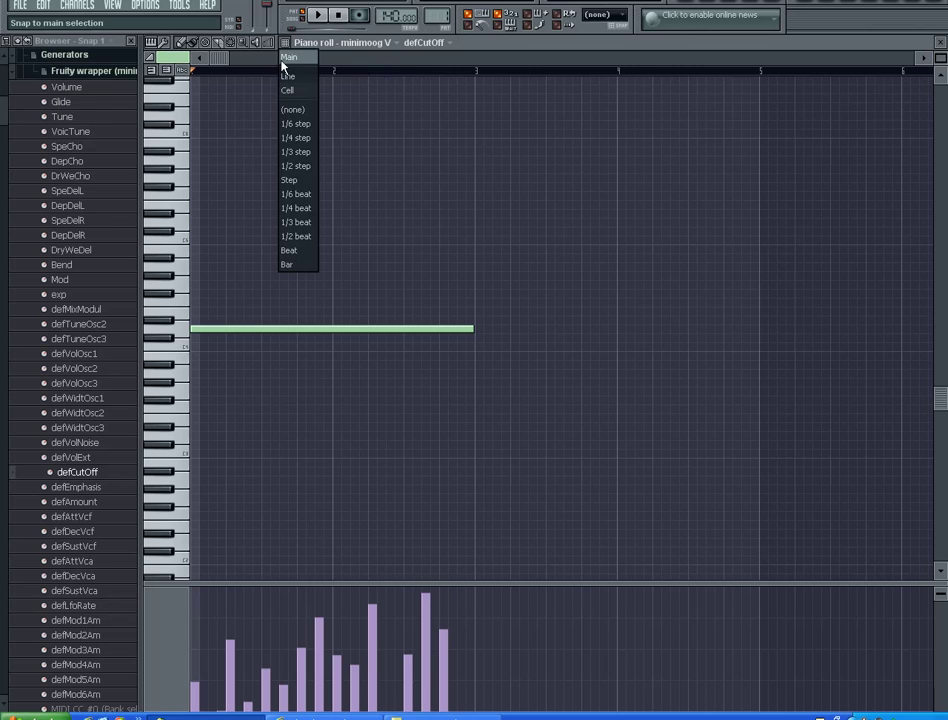
click(300, 167)
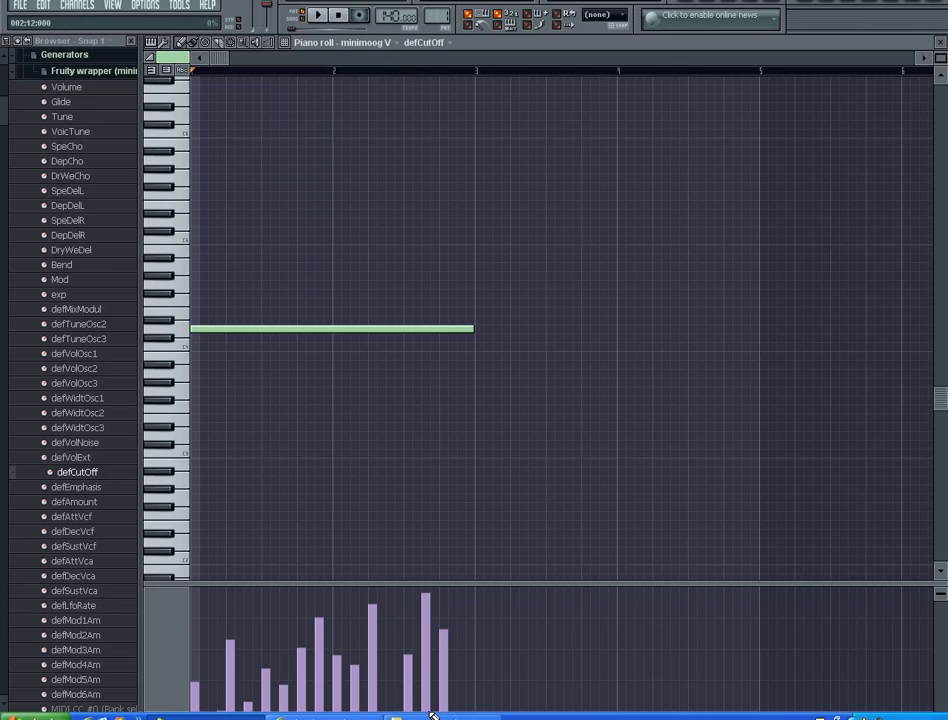
click(430, 713)
click(464, 598)
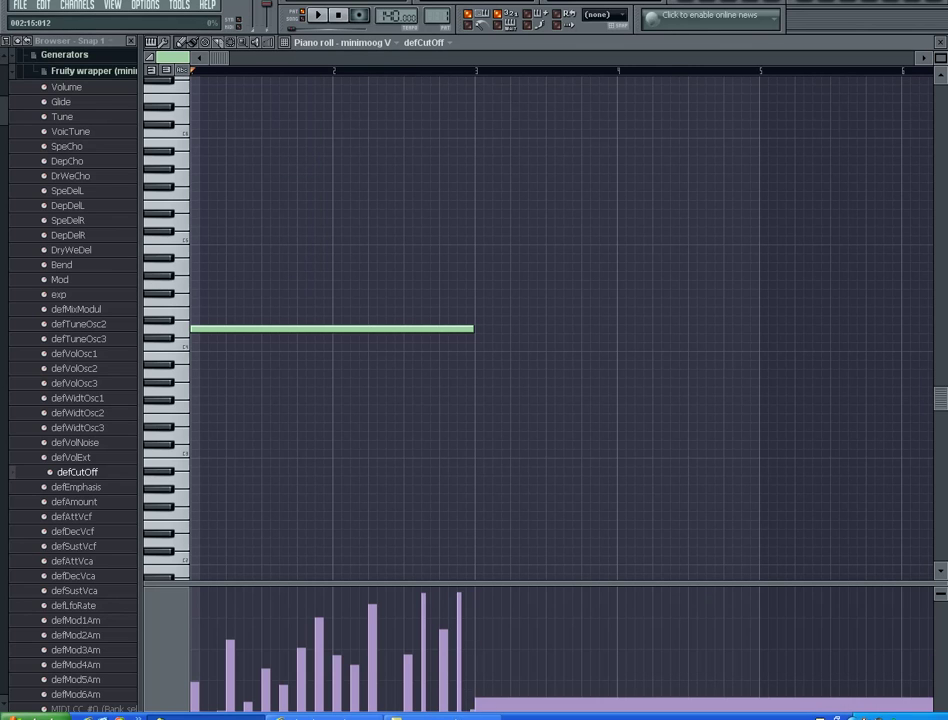
click(219, 612)
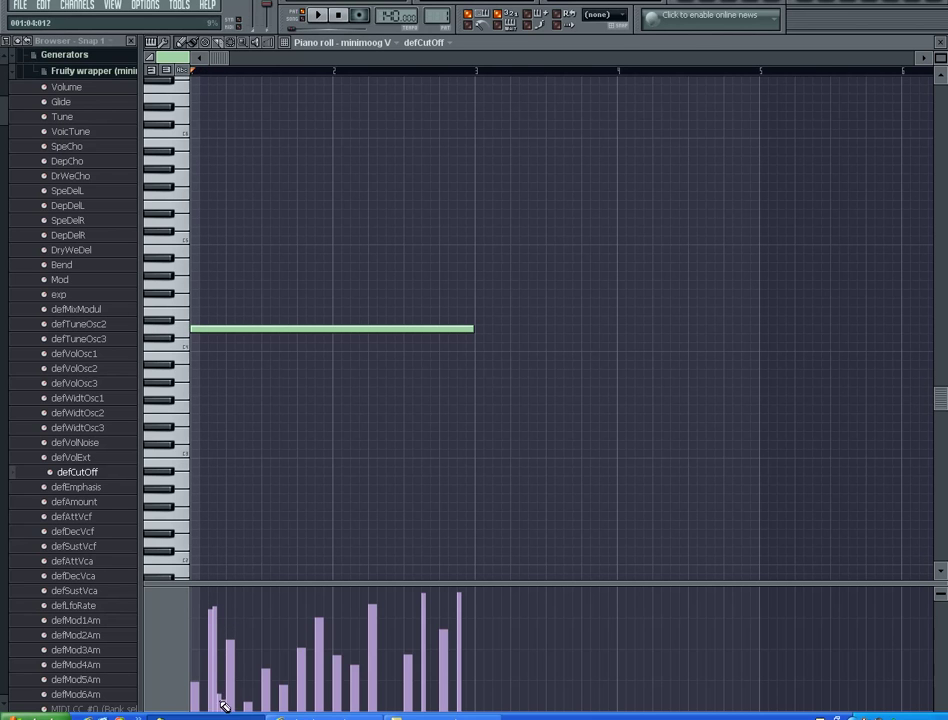
key(space)
Step: Close the piano roll and raise the minimoog V filter emphasis during playback, closing the synth window when done
click(940, 42)
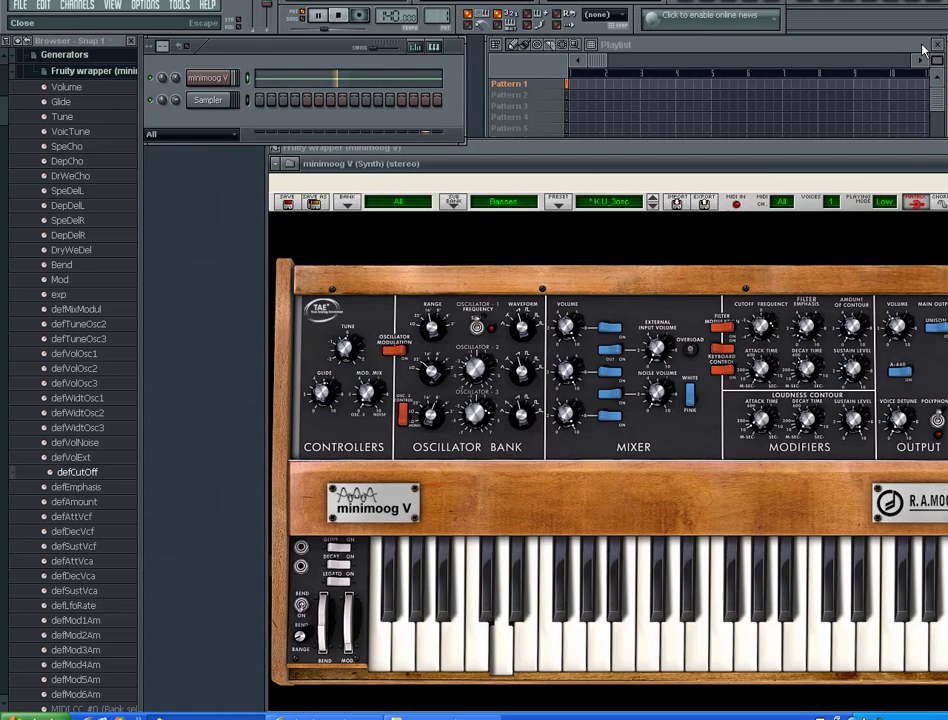
drag(888, 215, 669, 250)
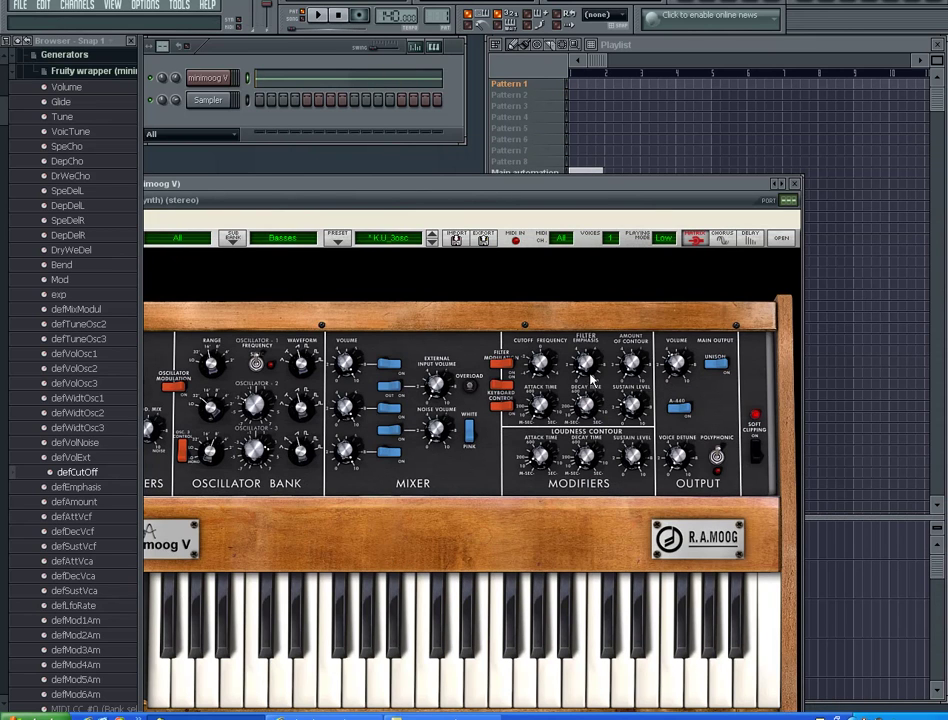
mouse_move(589, 368)
scroll(590, 367, up, 5)
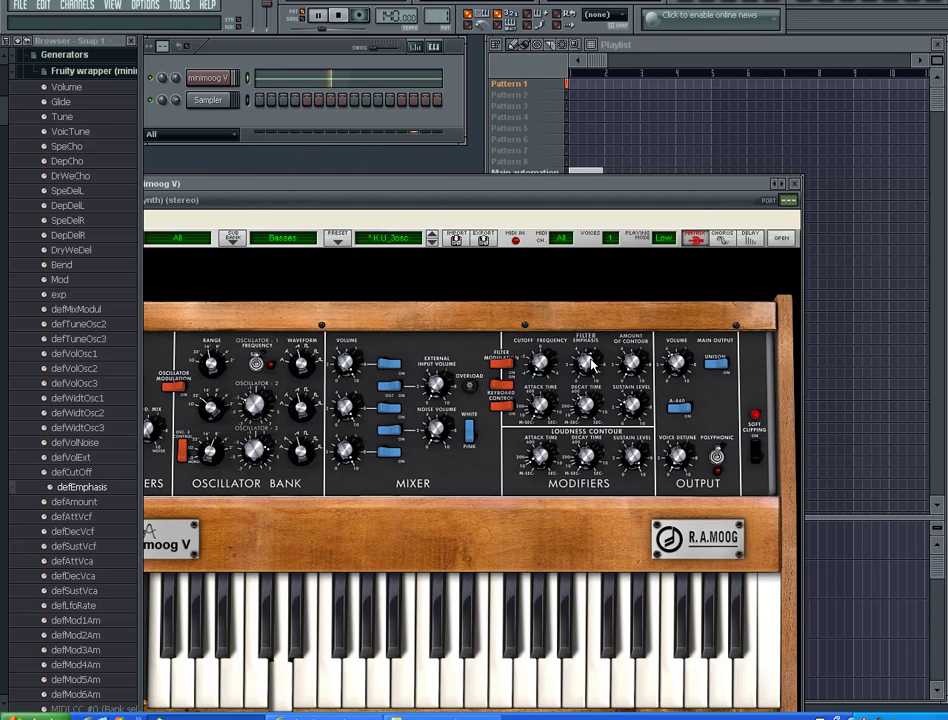
click(794, 184)
Step: Route the minimoog V channel to mixer track 2 in its channel settings
click(206, 78)
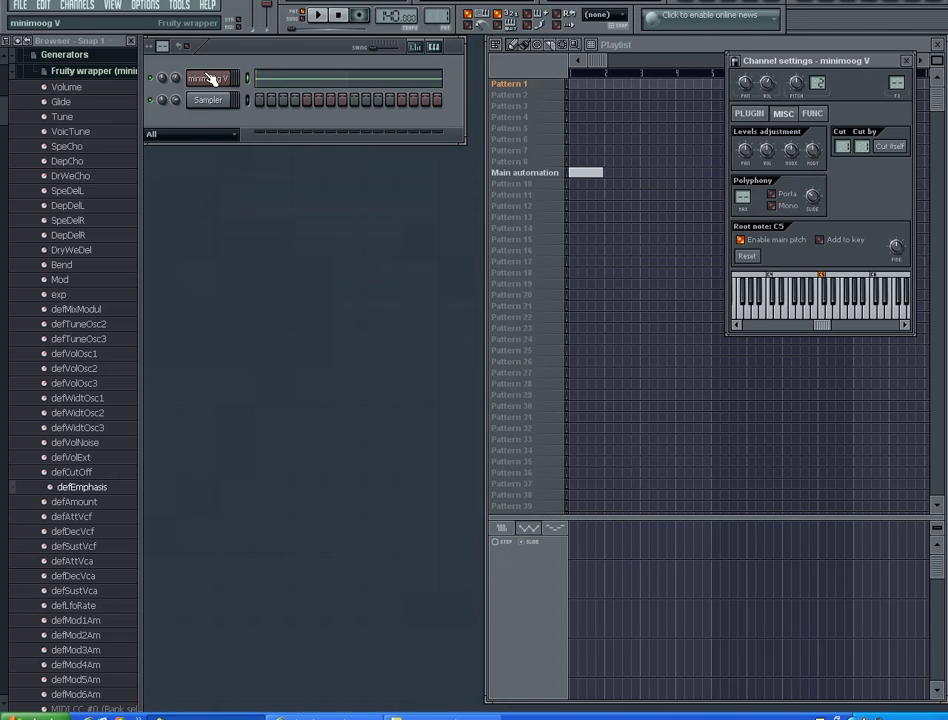
key(space)
key(space)
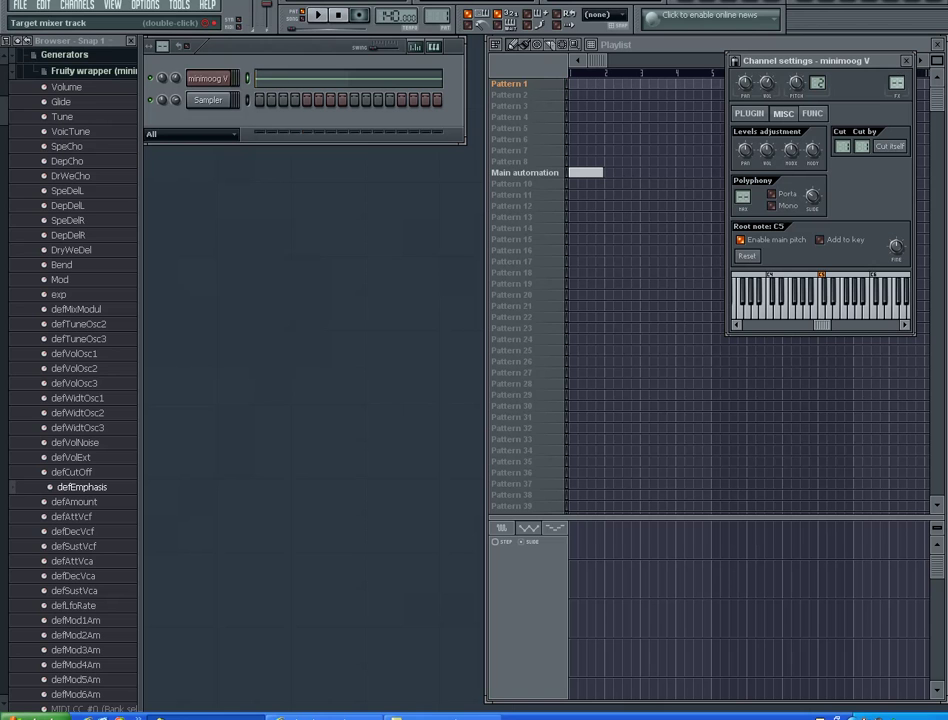
scroll(899, 80, up, 2)
Step: Load Fruity Delay 2 into the first effect slot of mixer Insert 2 and audition the pattern with it
click(112, 4)
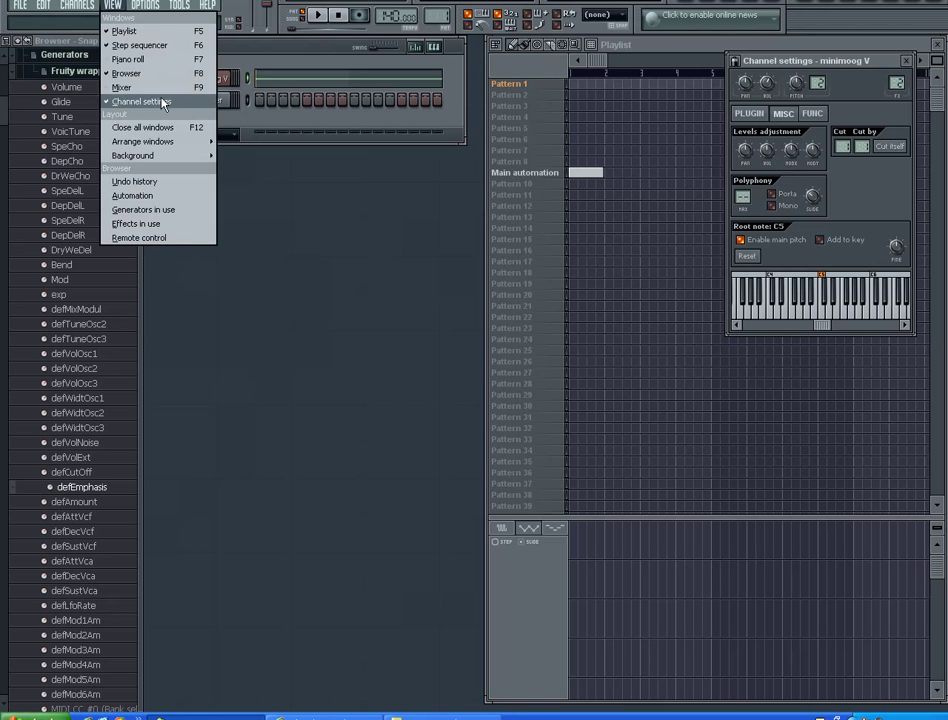
click(138, 99)
click(545, 224)
mouse_move(600, 241)
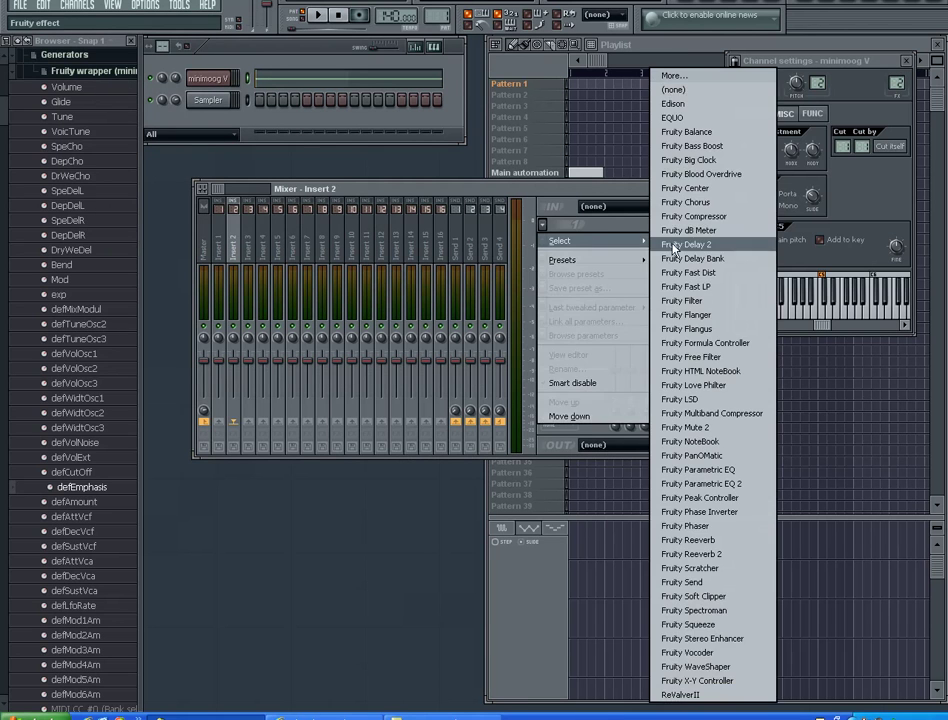
click(700, 184)
key(space)
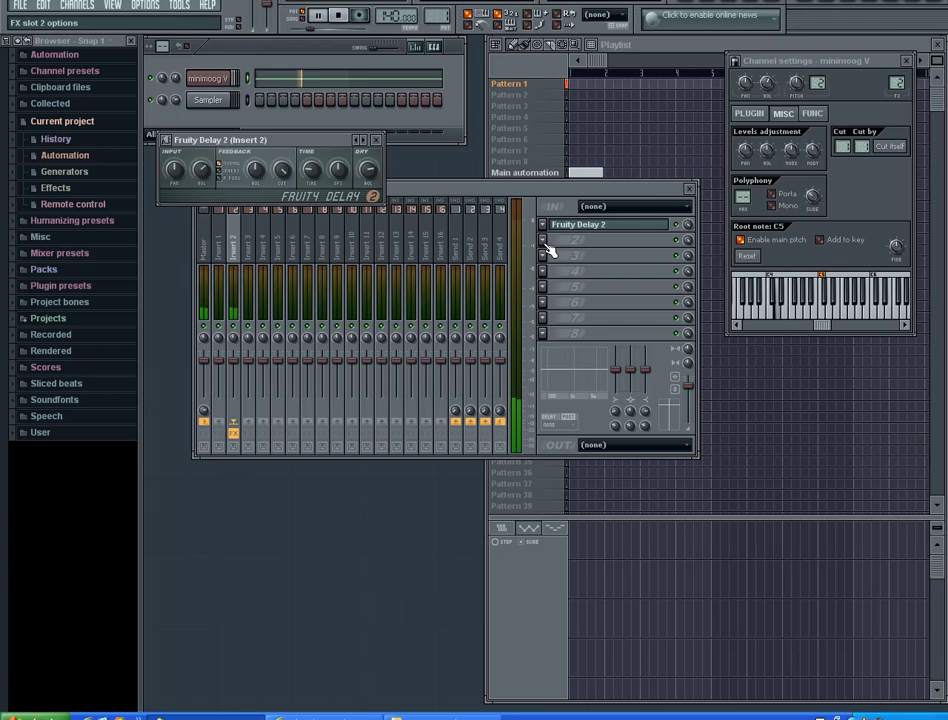
key(space)
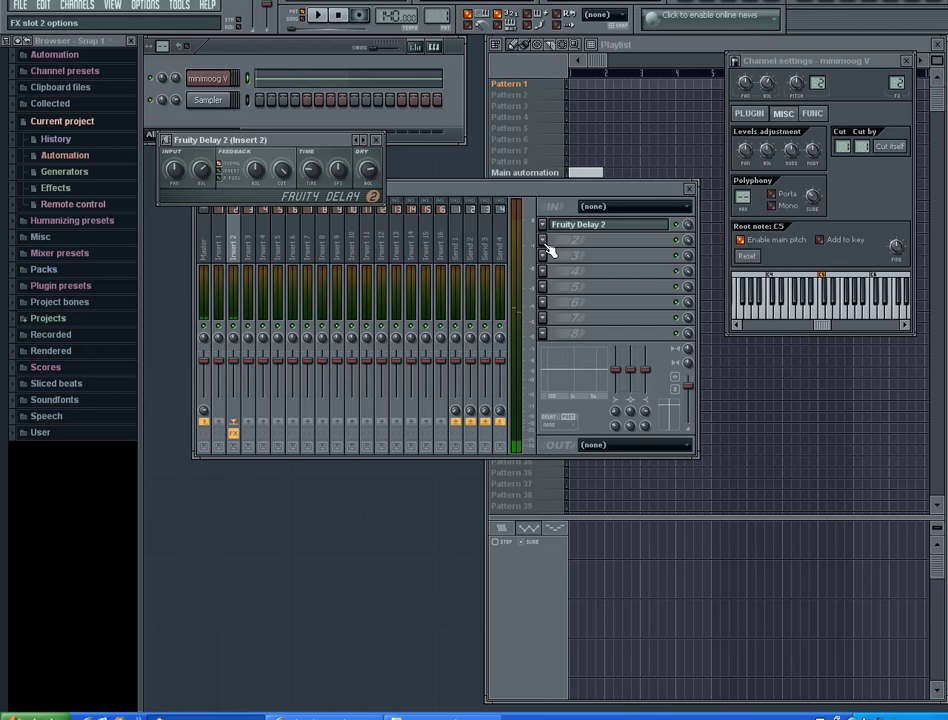
Step: Load Fruity Reeverb 2 into the second effect slot of Insert 2 and audition the sound
click(547, 246)
mouse_move(602, 268)
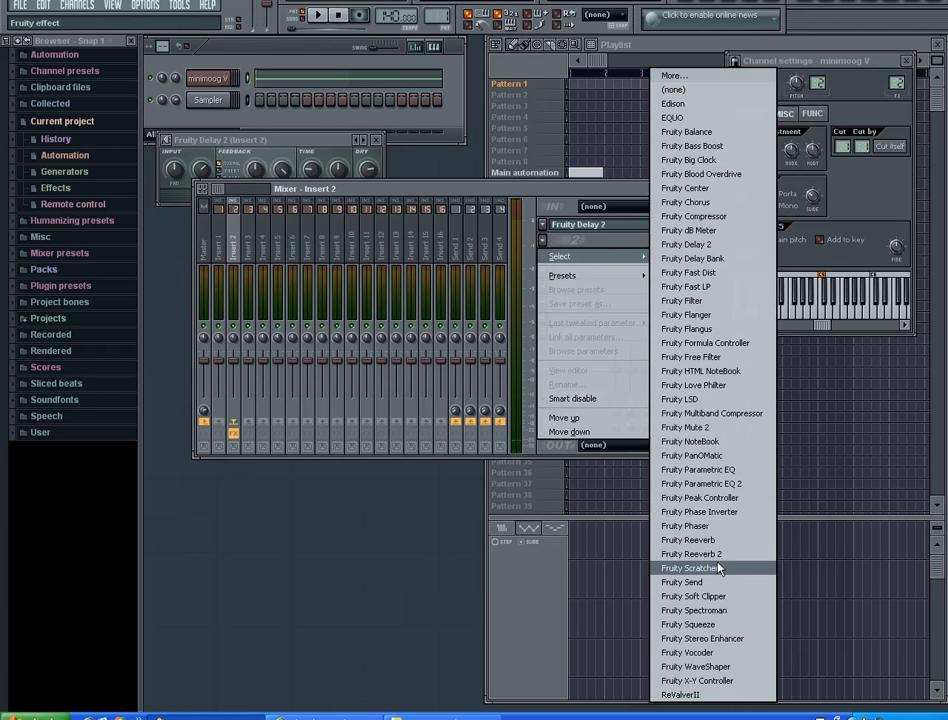
click(690, 554)
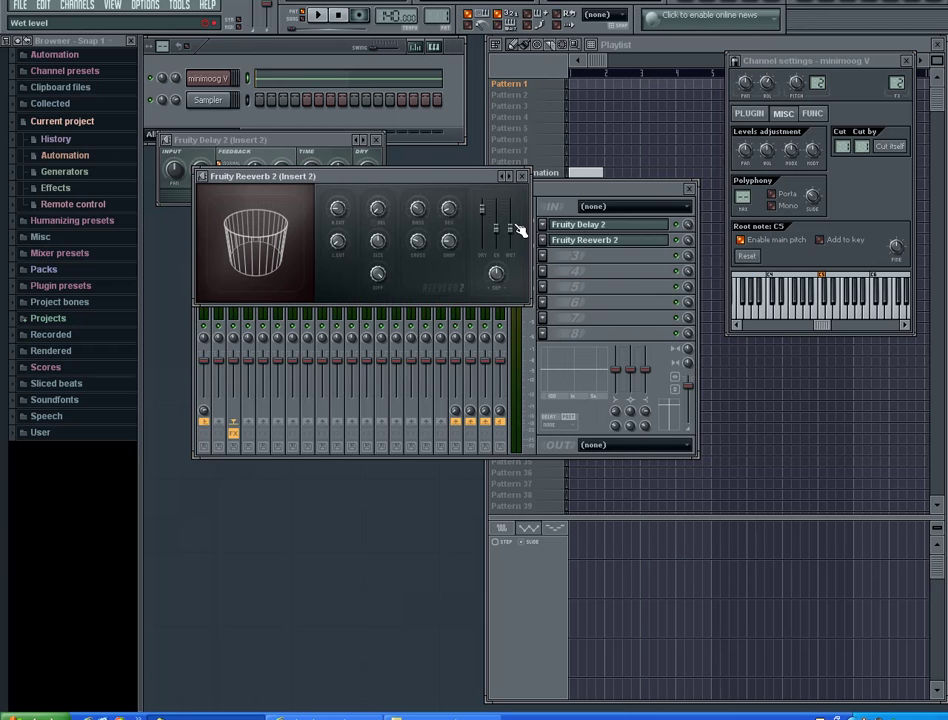
key(space)
key(space)
key(space)
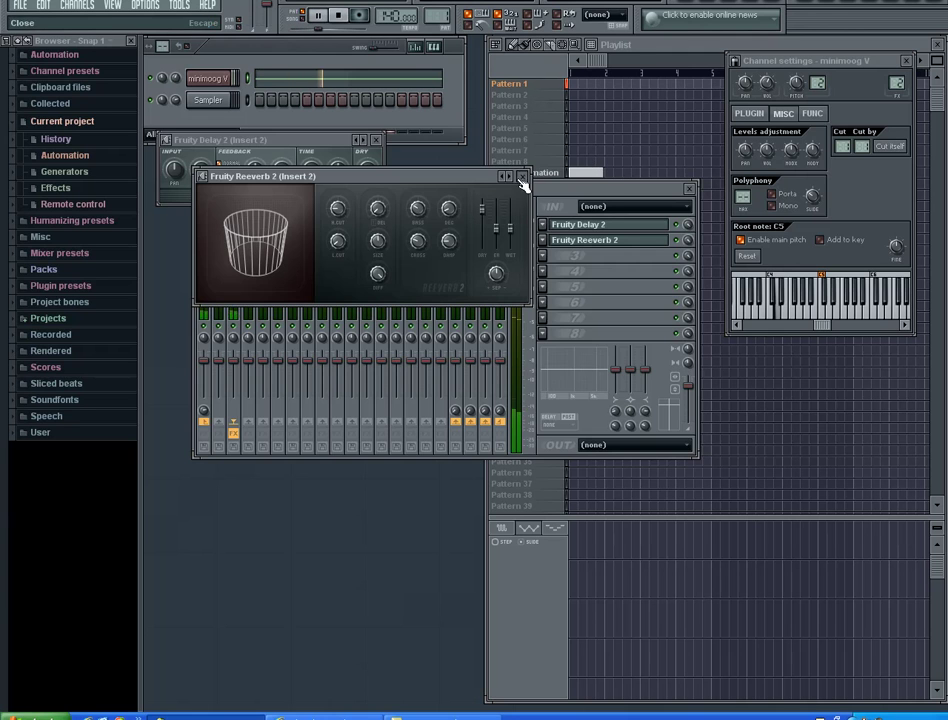
Step: Close the reverb and mixer windows and fill playlist bars 1 to 8 with four consecutive Pattern 1 clips
click(521, 176)
click(689, 188)
click(572, 84)
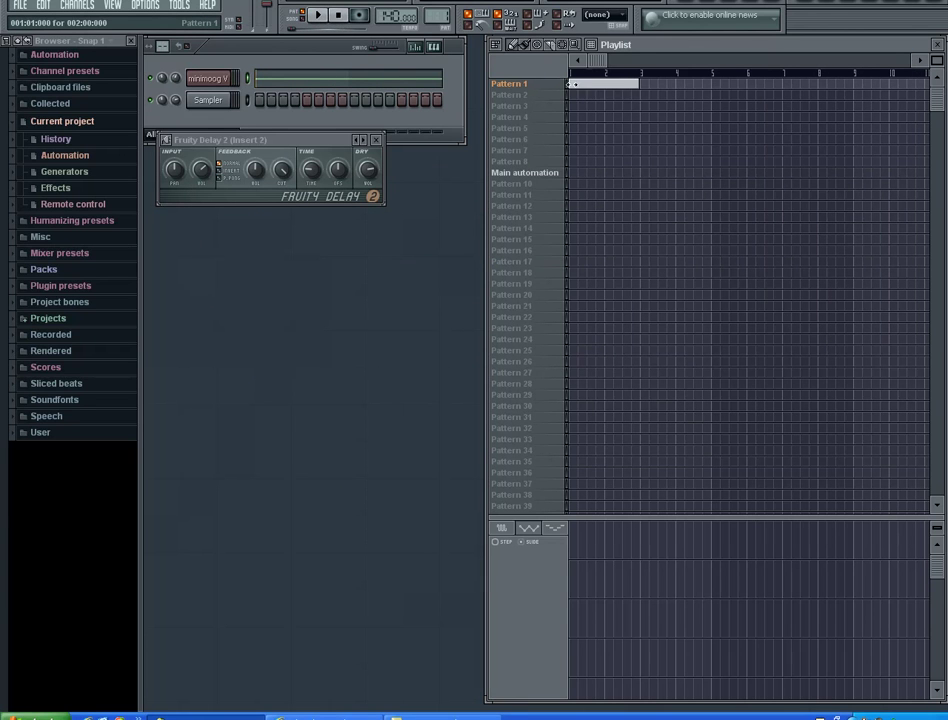
mouse_move(647, 88)
mouse_down()
mouse_move(817, 84)
mouse_move(799, 85)
mouse_up()
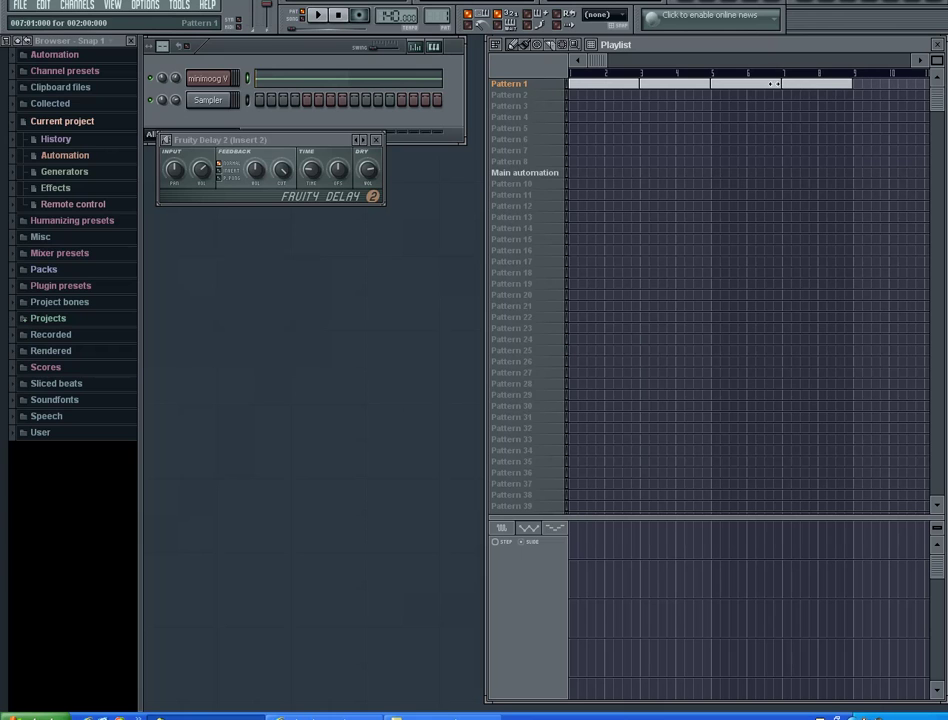
Step: Switch playback to song mode and play the Pattern 1 arrangement through
click(297, 14)
key(space)
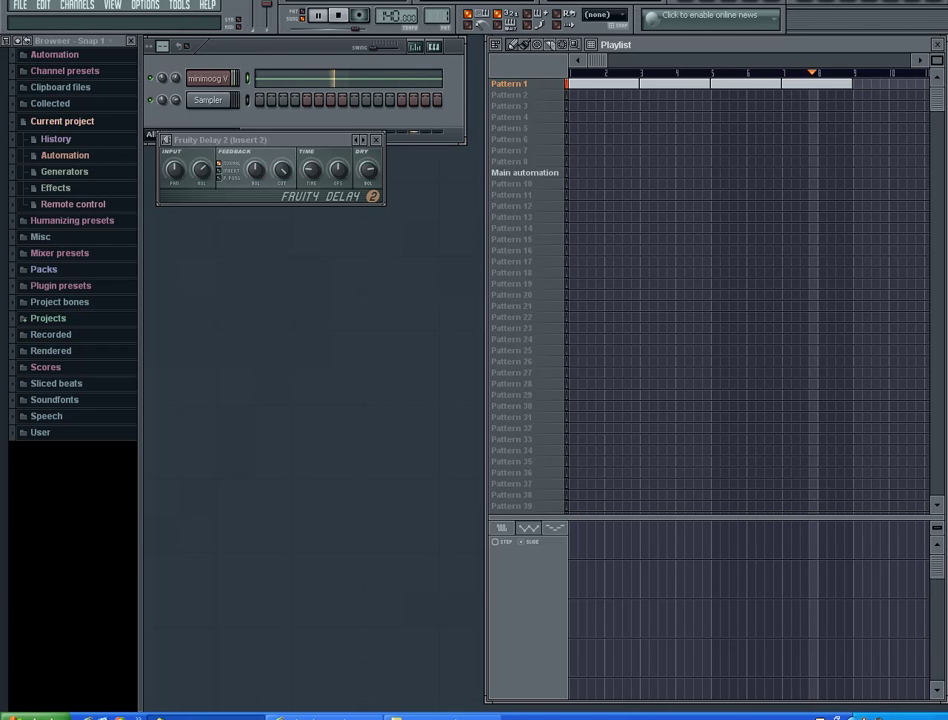
key(space)
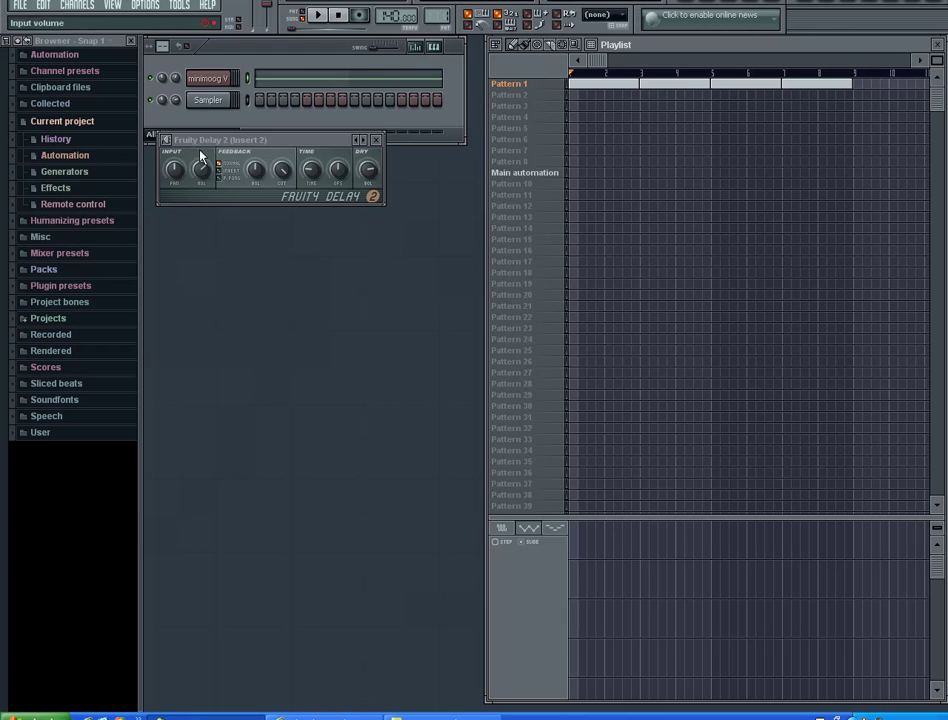
drag(205, 141, 192, 160)
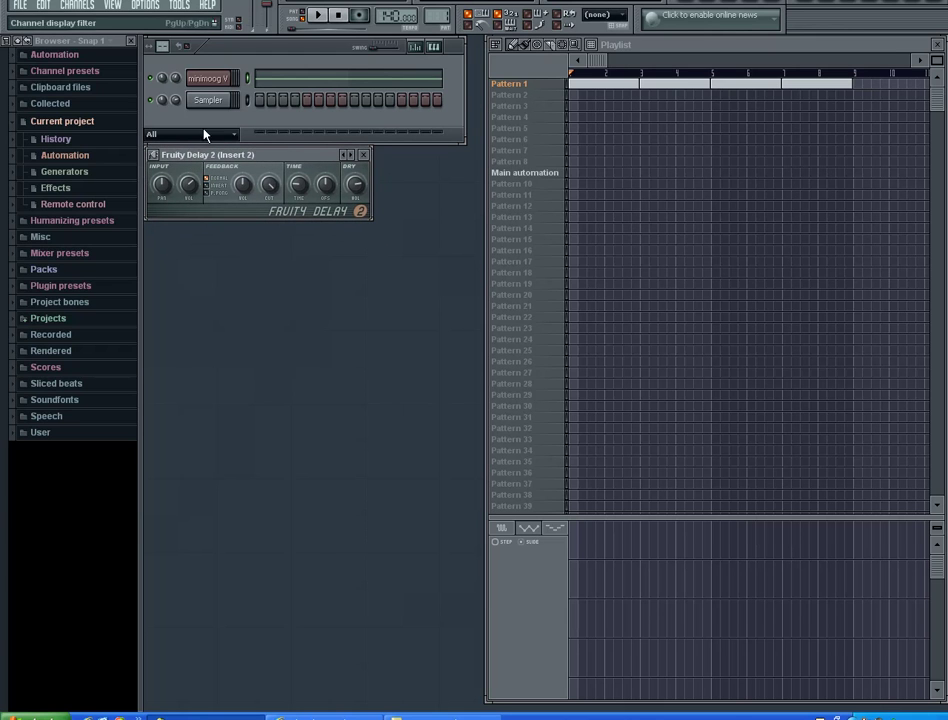
mouse_move(211, 51)
mouse_down()
mouse_move(218, 47)
mouse_move(215, 57)
mouse_up()
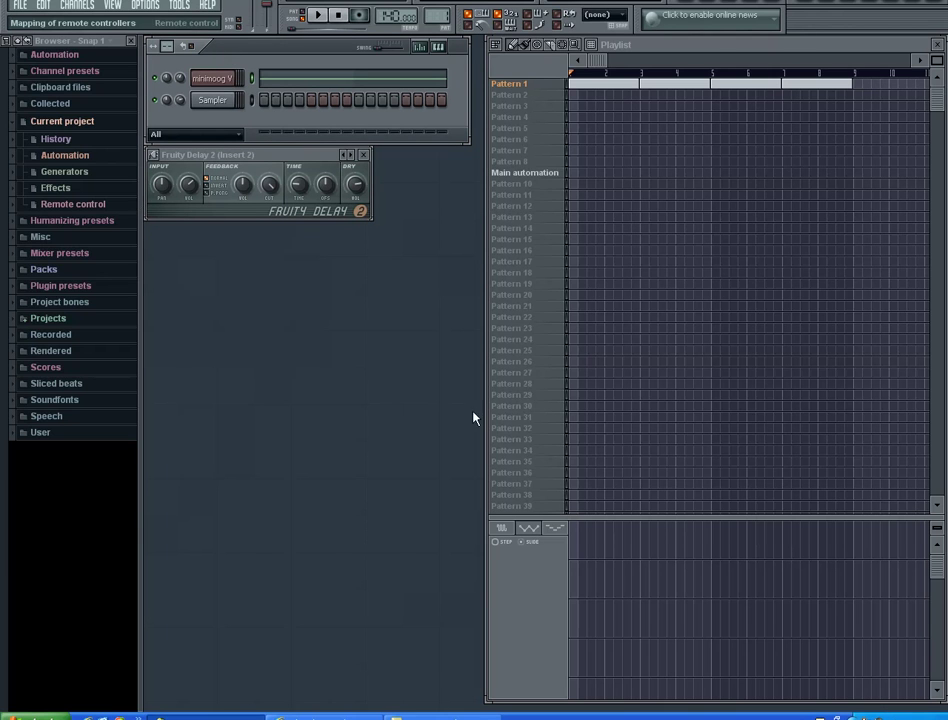
click(446, 717)
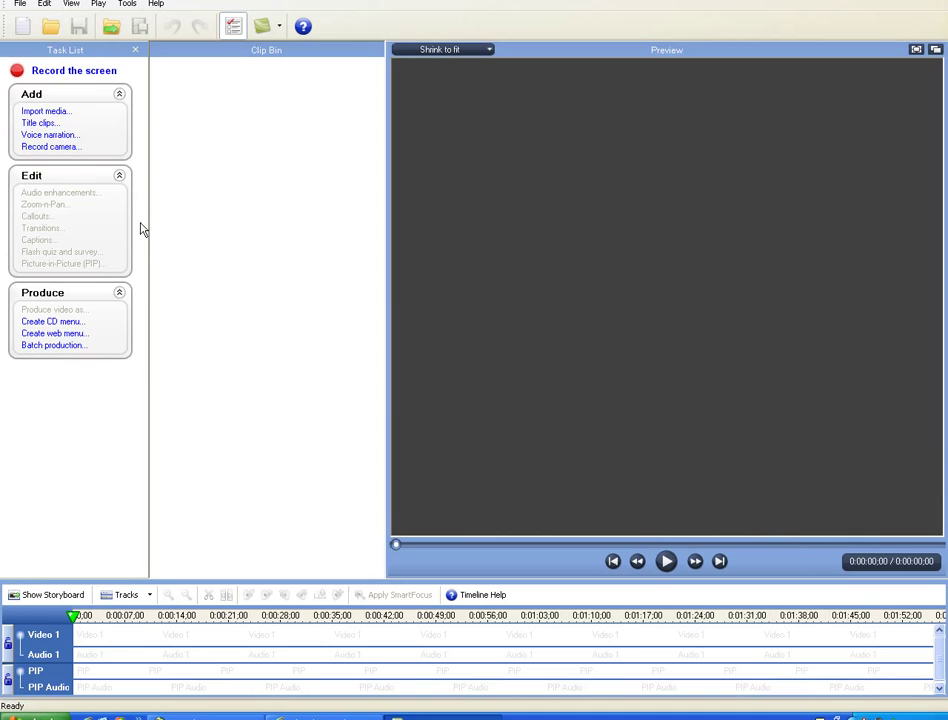
right_click(852, 716)
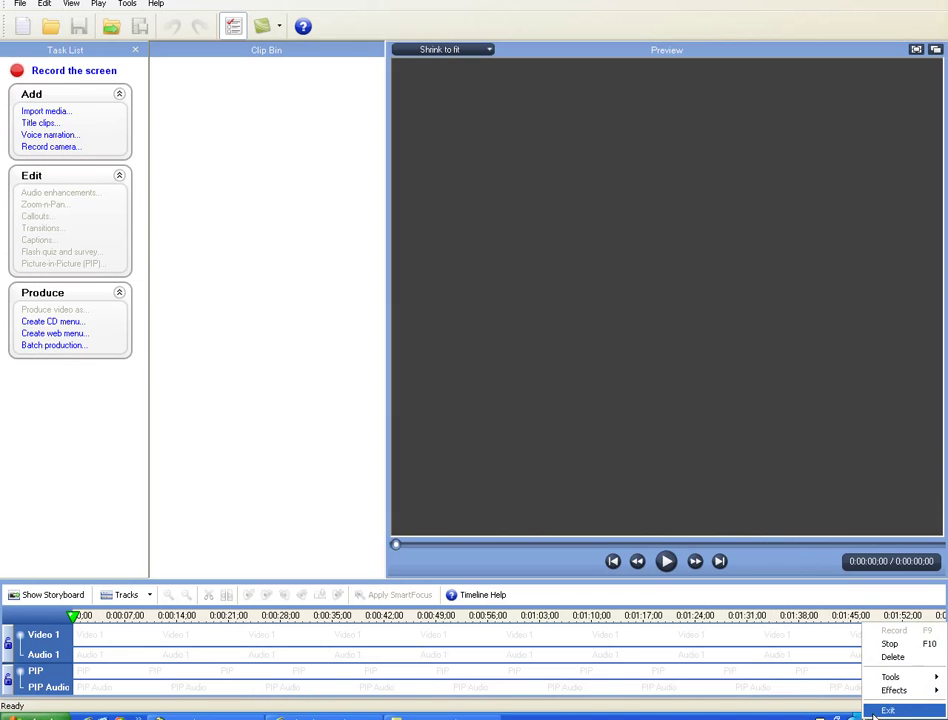